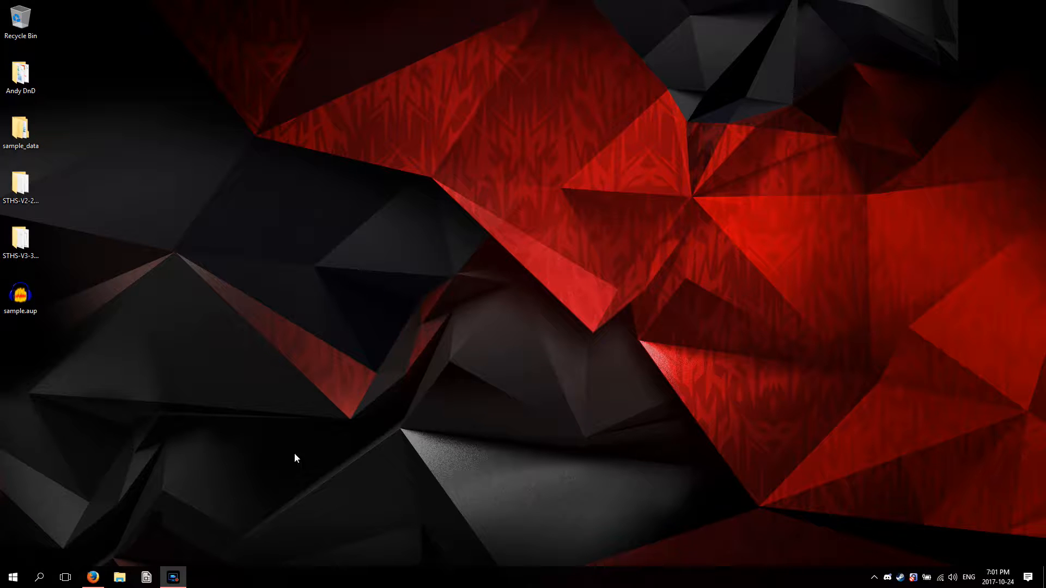
View the Audacity website in the browser and close it to return to a clear desktop
left_click(92, 577)
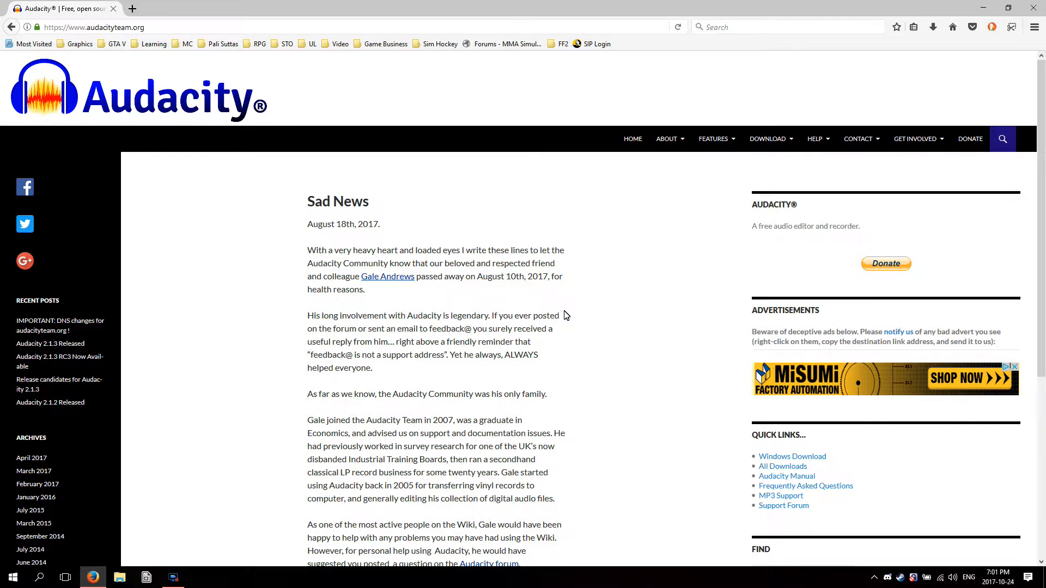
mouse_move(768, 139)
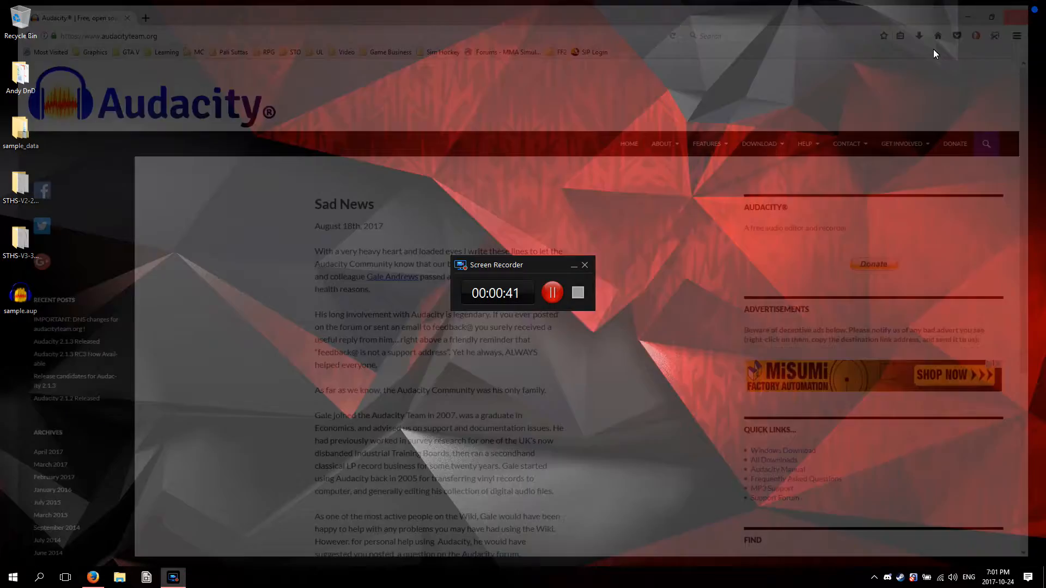
left_click(1033, 8)
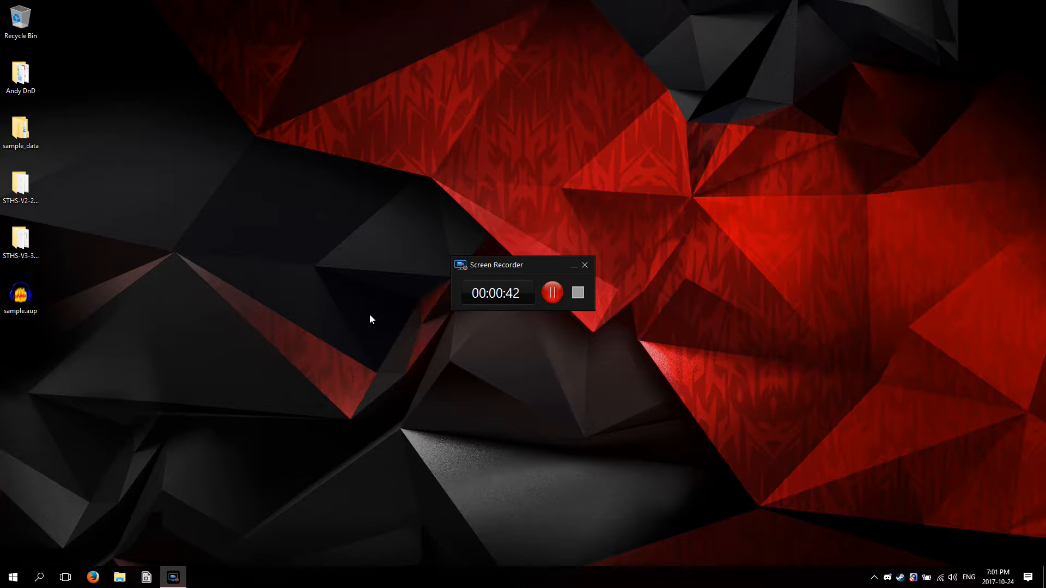
left_click(572, 266)
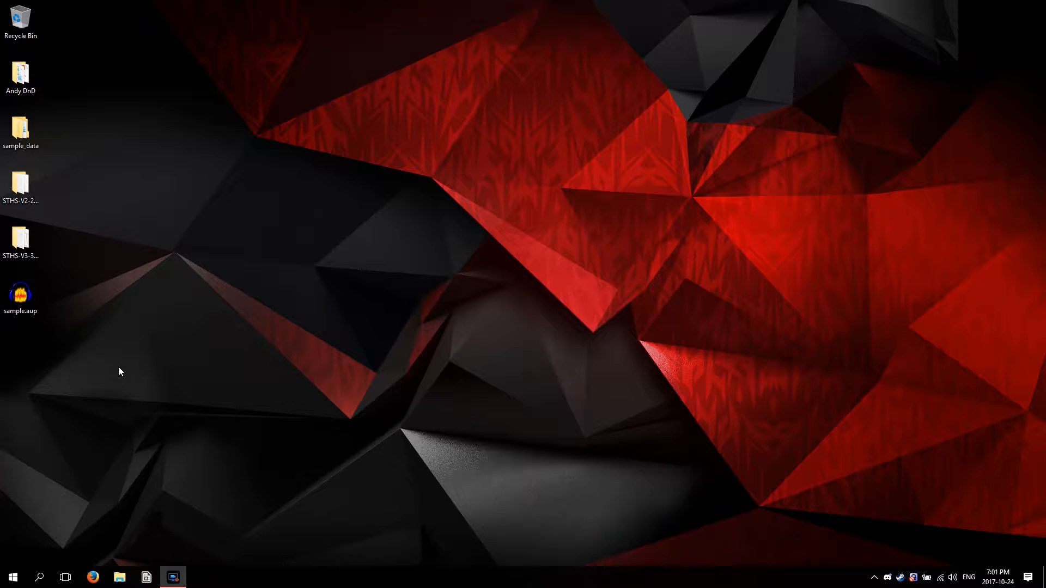
Open the sample.aup project in Audacity and play the quiet recording from about 0.44 s, stopping playback after listening
double_click(20, 296)
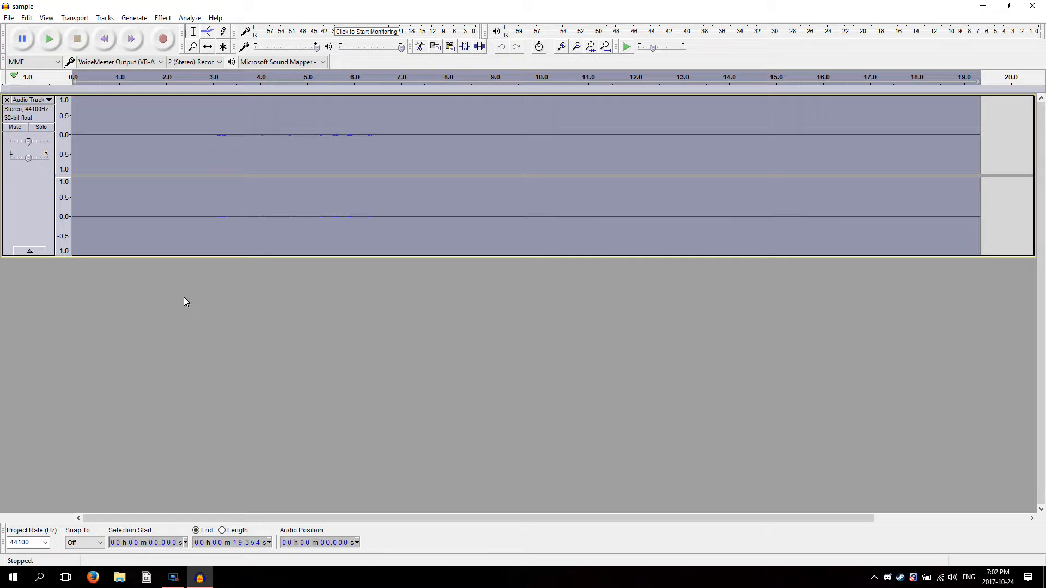
left_click(93, 140)
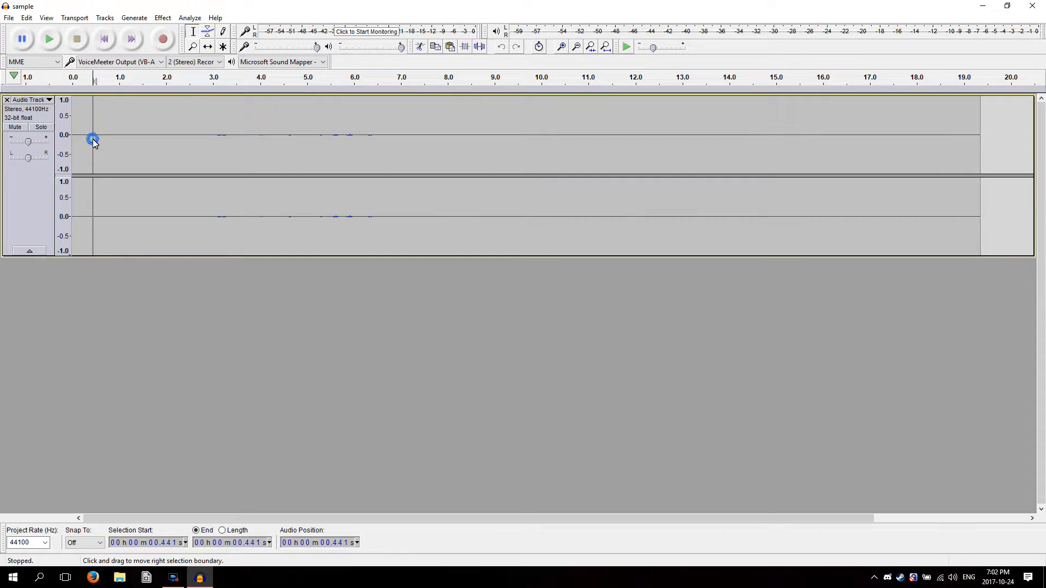
left_click(49, 39)
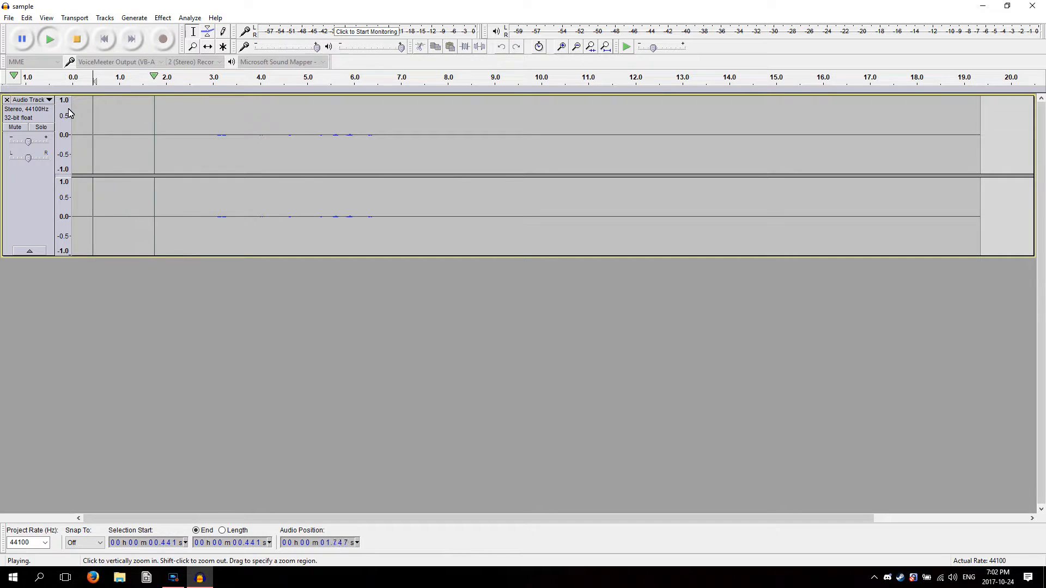
left_click(78, 40)
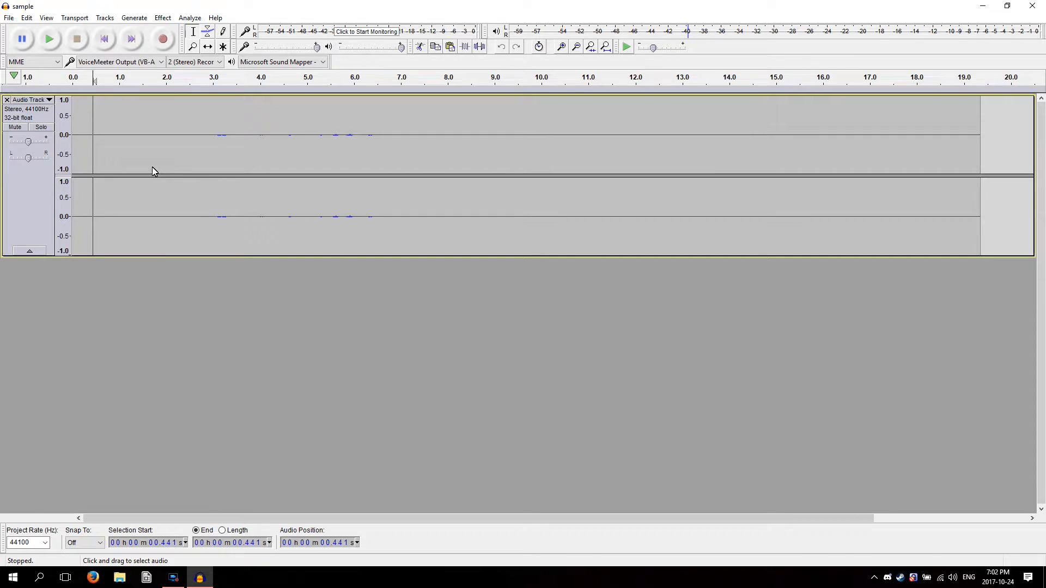
key("ctrl+a")
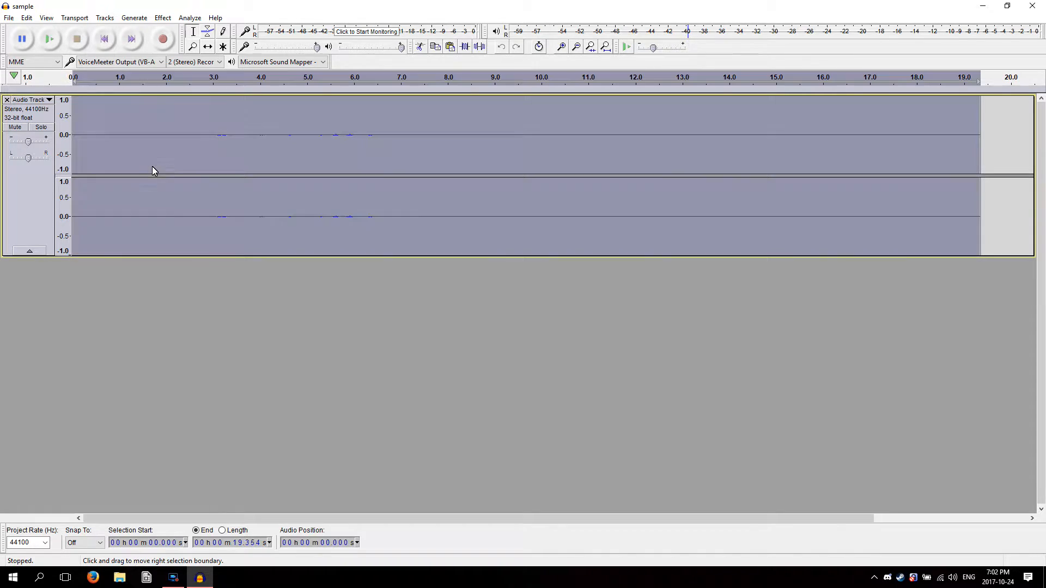
left_click(133, 19)
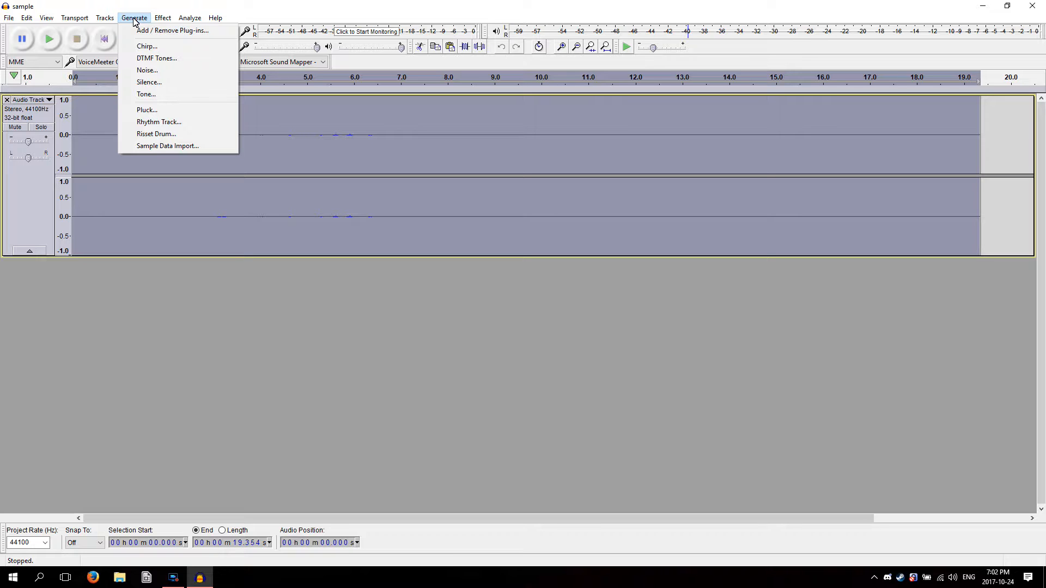
mouse_move(163, 18)
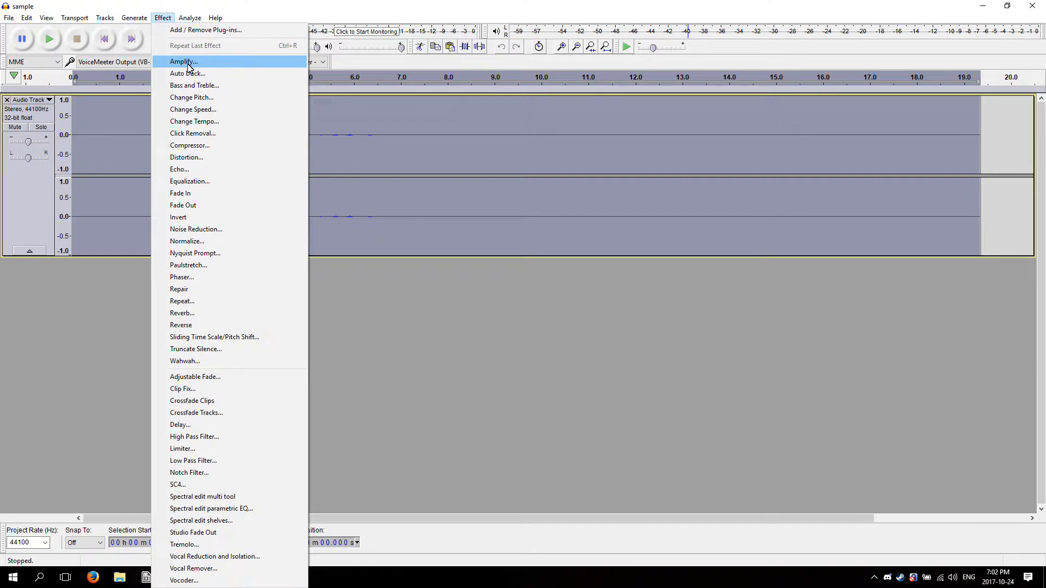
left_click(82, 291)
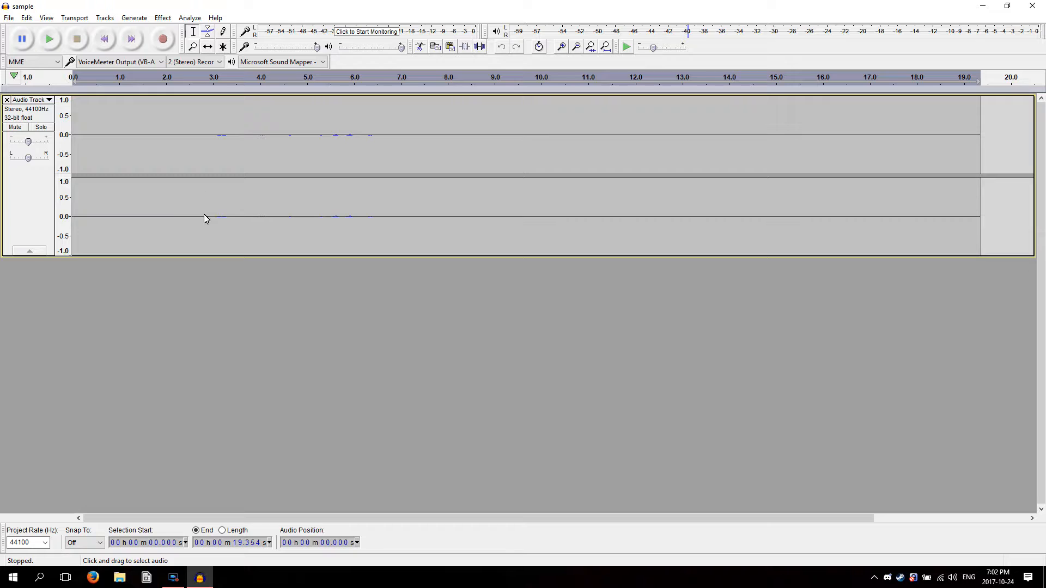
Select all of the audio and preview the Amplify effect with its suggested amplification
left_click(26, 18)
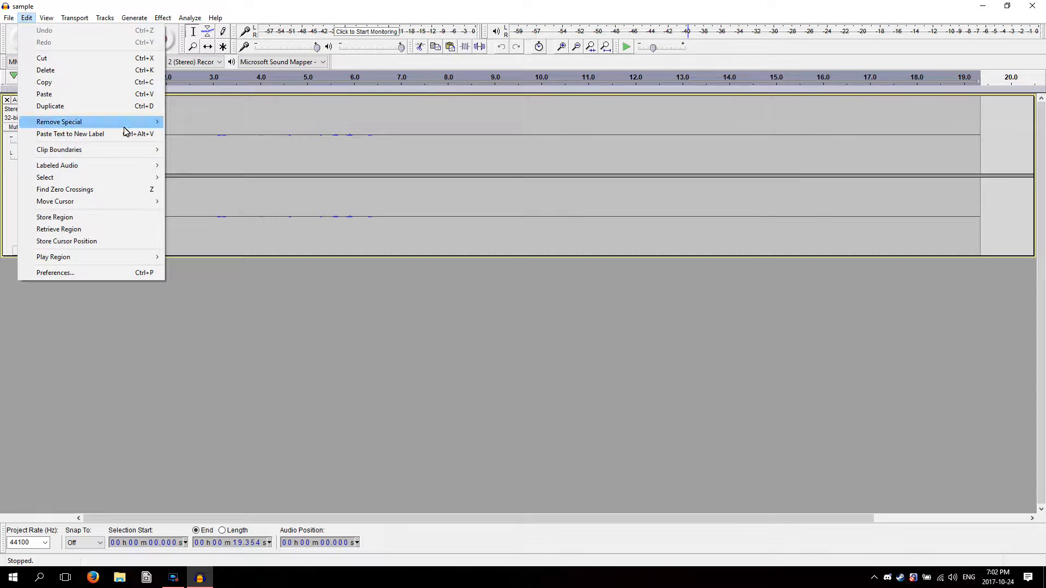
mouse_move(65, 185)
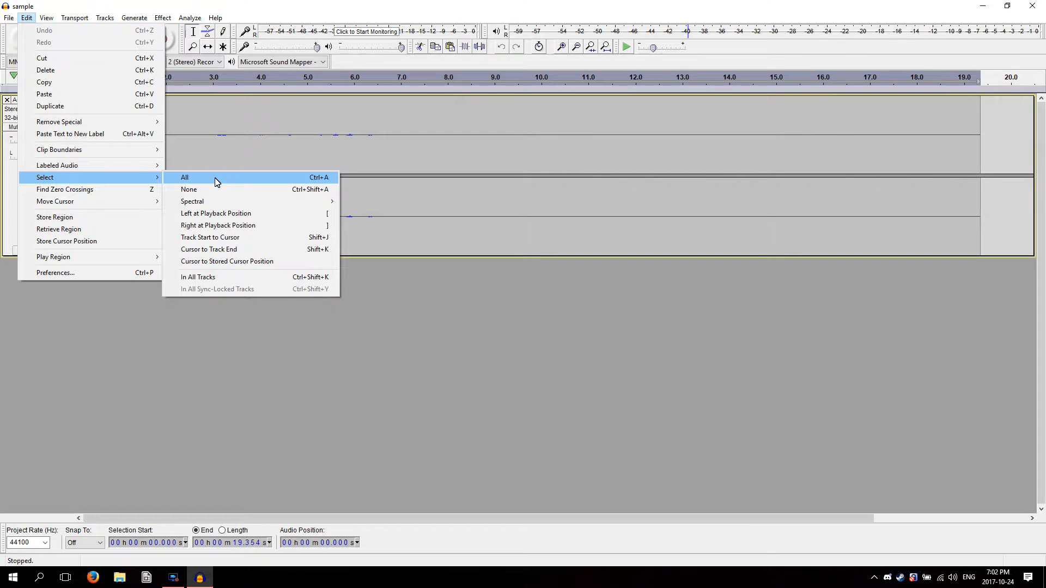
left_click(324, 181)
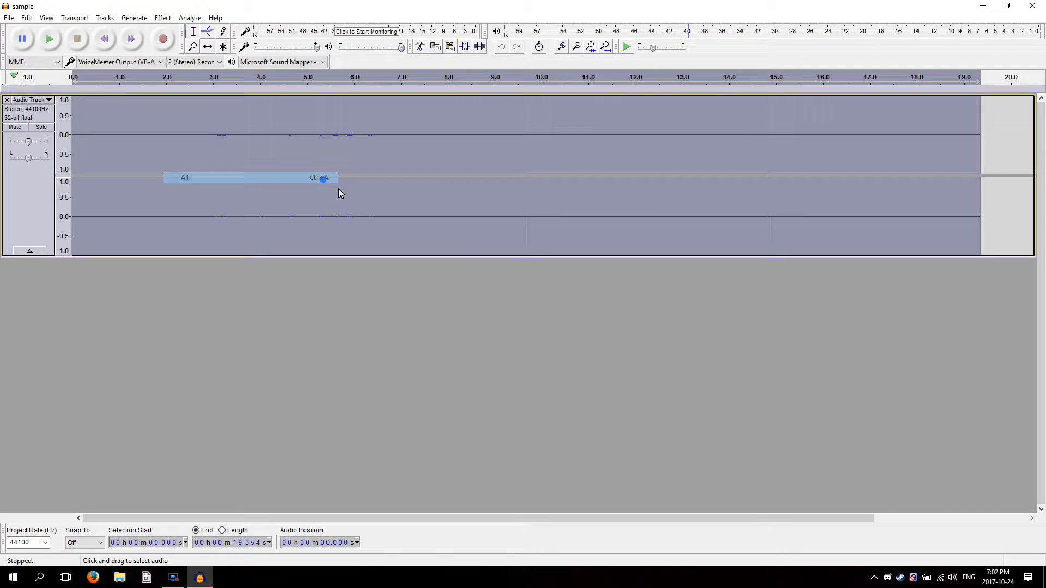
left_click(162, 18)
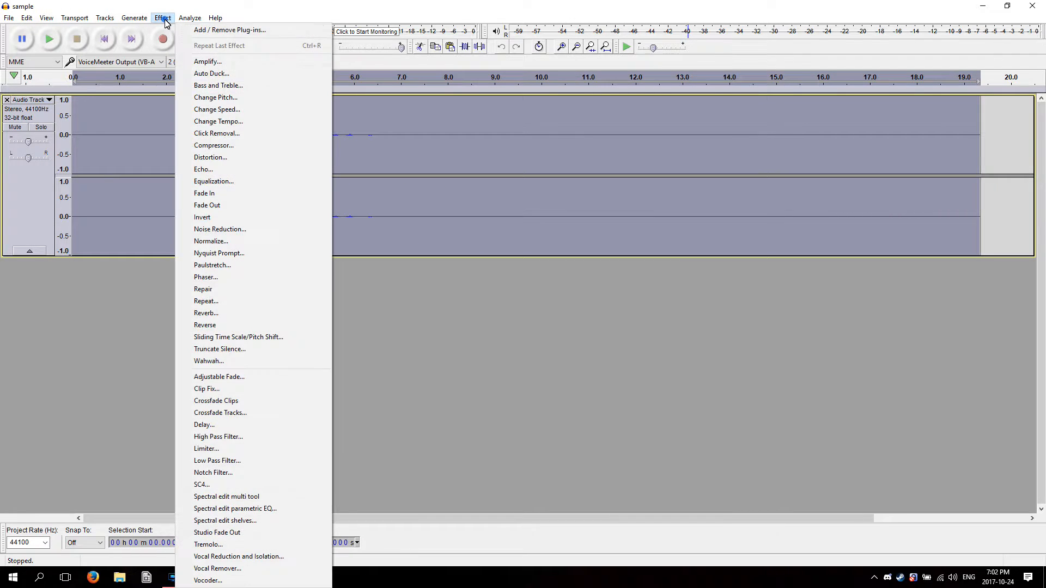
left_click(214, 62)
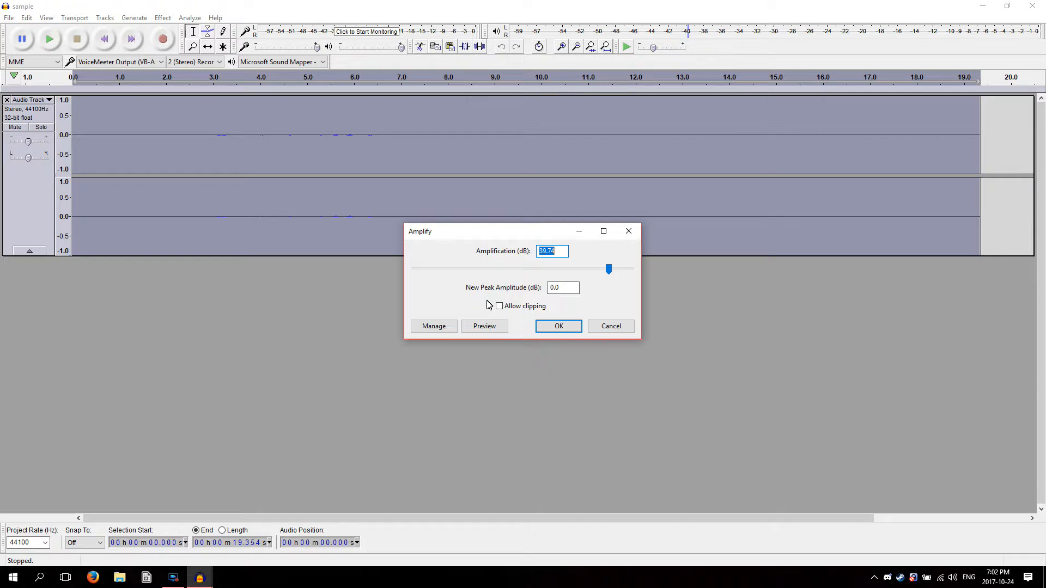
left_click(484, 328)
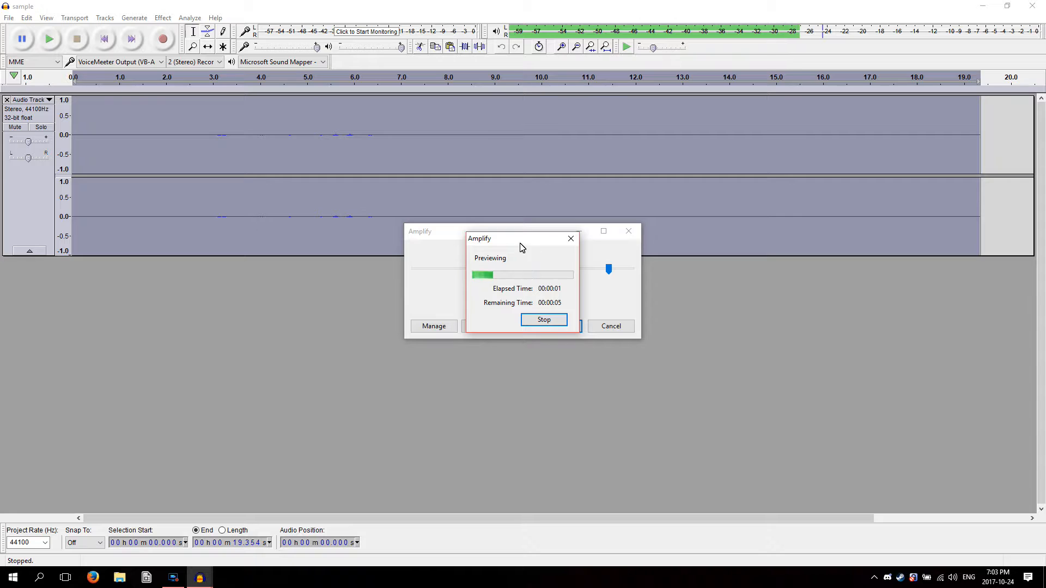
left_click_drag(514, 240, 318, 240)
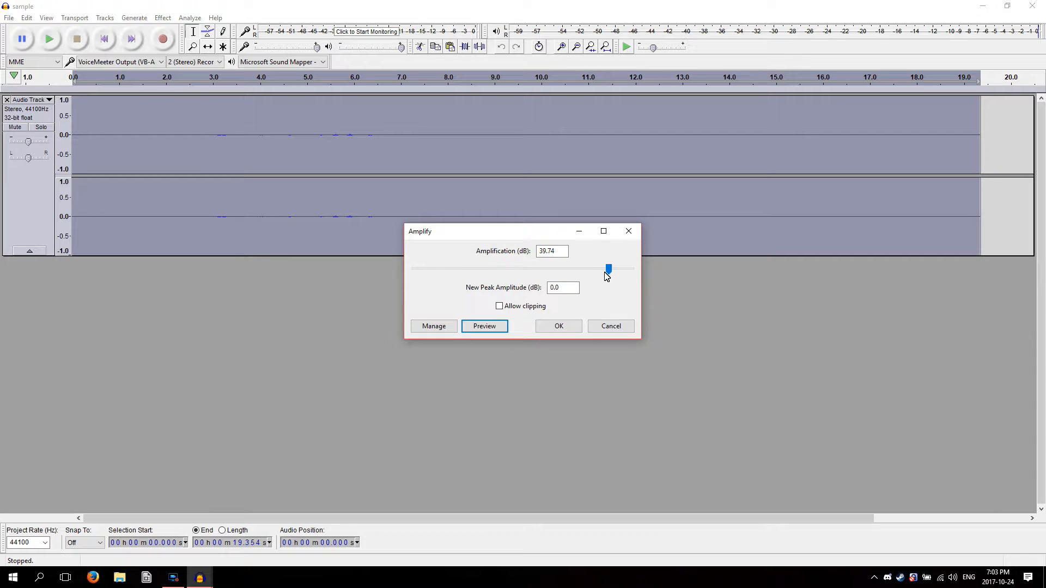
Lower the amplification to about 30 dB and apply the Amplify effect to the whole track
left_click(586, 271)
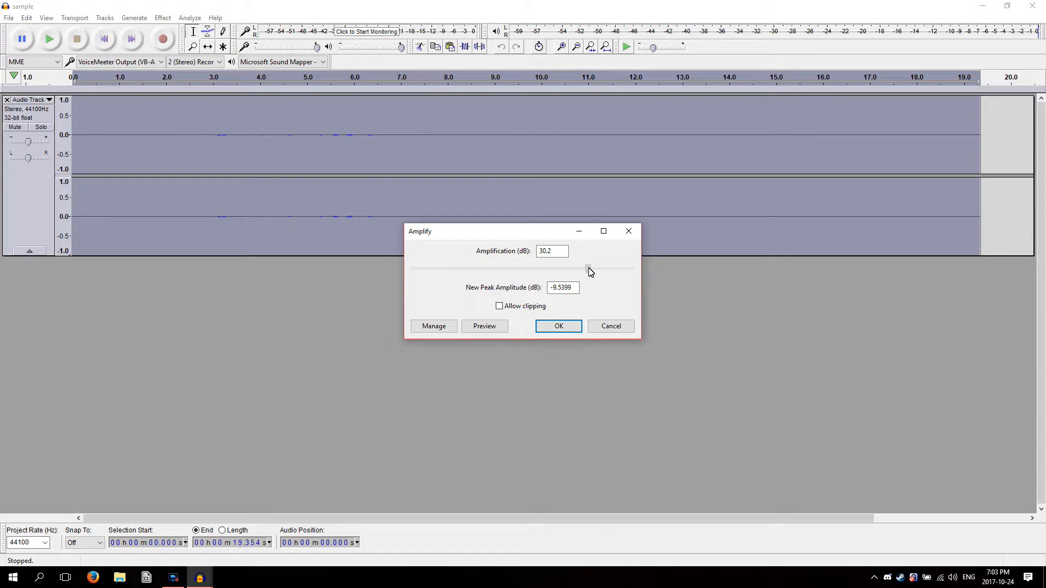
left_click(590, 271)
left_click_drag(589, 272, 591, 271)
left_click(559, 326)
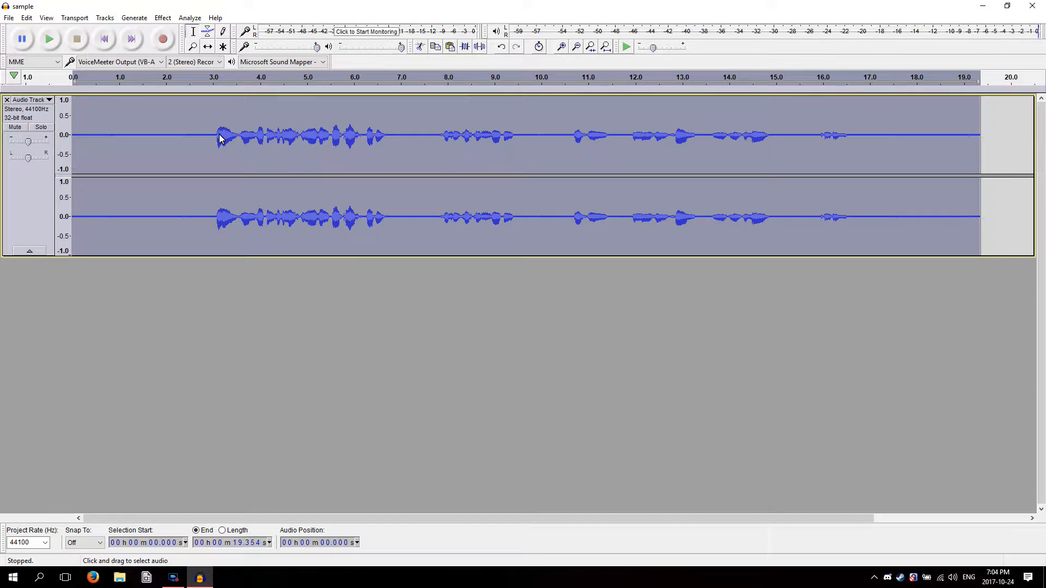
Select the speechless stretch from about 0.2 to 1.7 s and play it to listen for background noise
left_click_drag(220, 136, 234, 141)
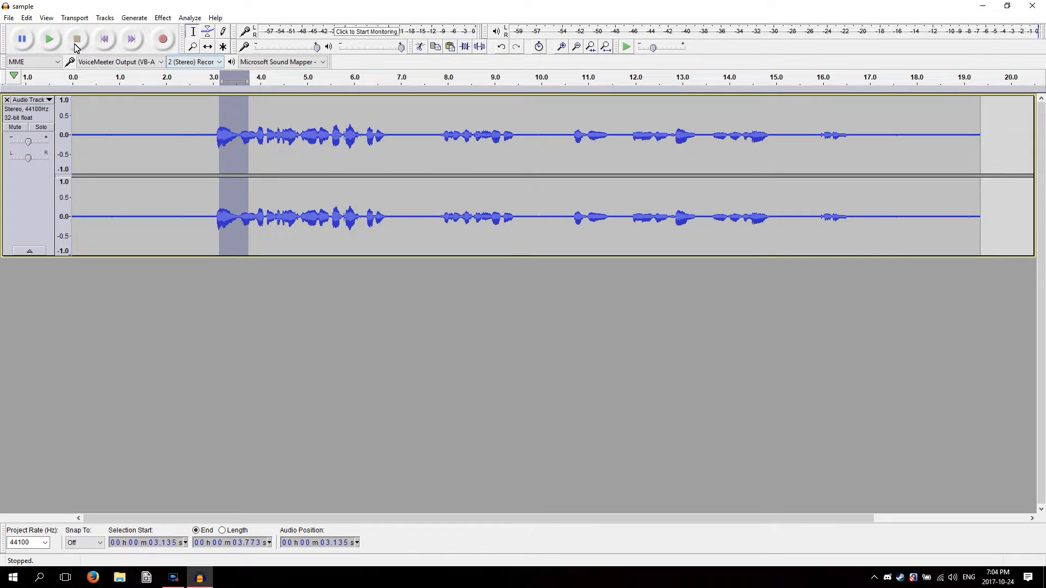
left_click(171, 117)
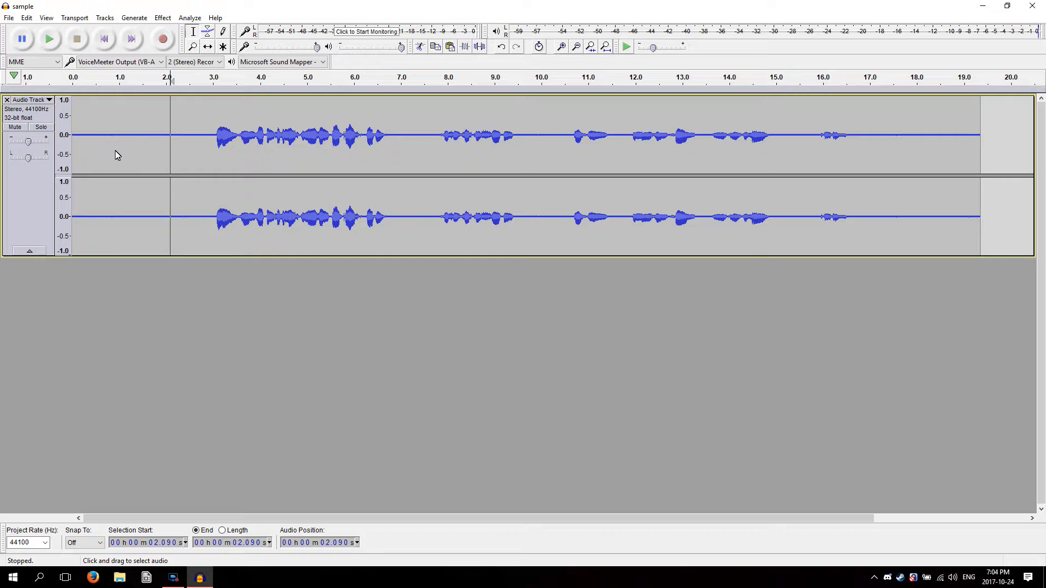
left_click_drag(153, 142, 83, 145)
key("space")
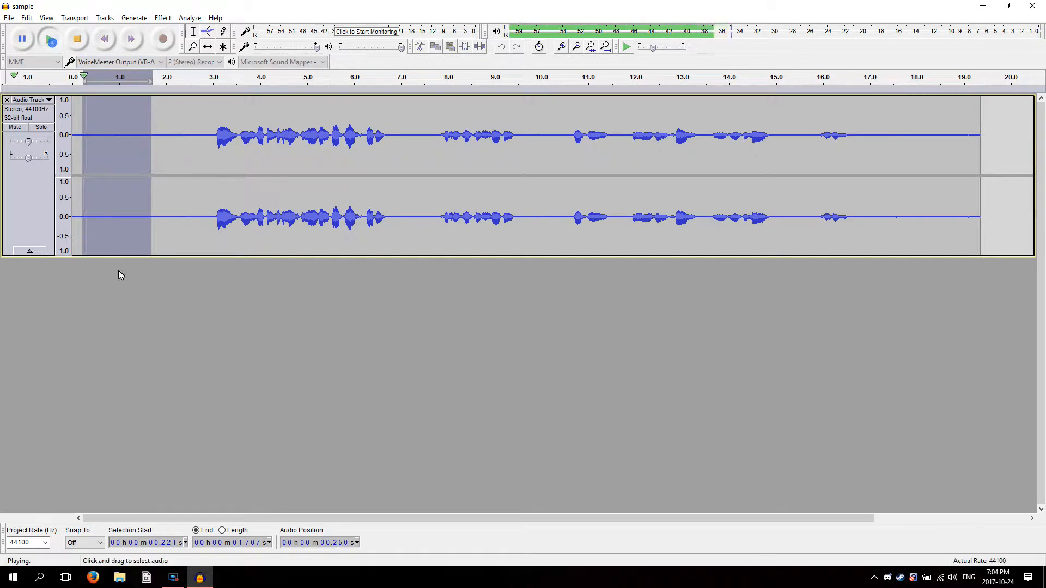
key("space")
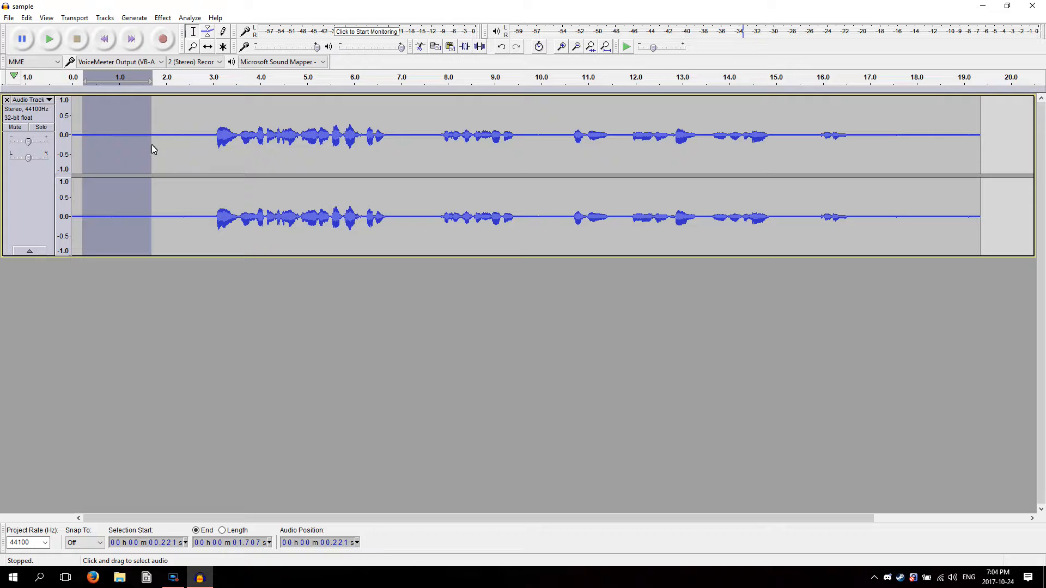
Select the noise-only stretch from about 0.44 to 2.07 s and capture it as the Noise Reduction profile
left_click(78, 140)
left_click_drag(217, 140, 72, 143)
left_click(103, 147)
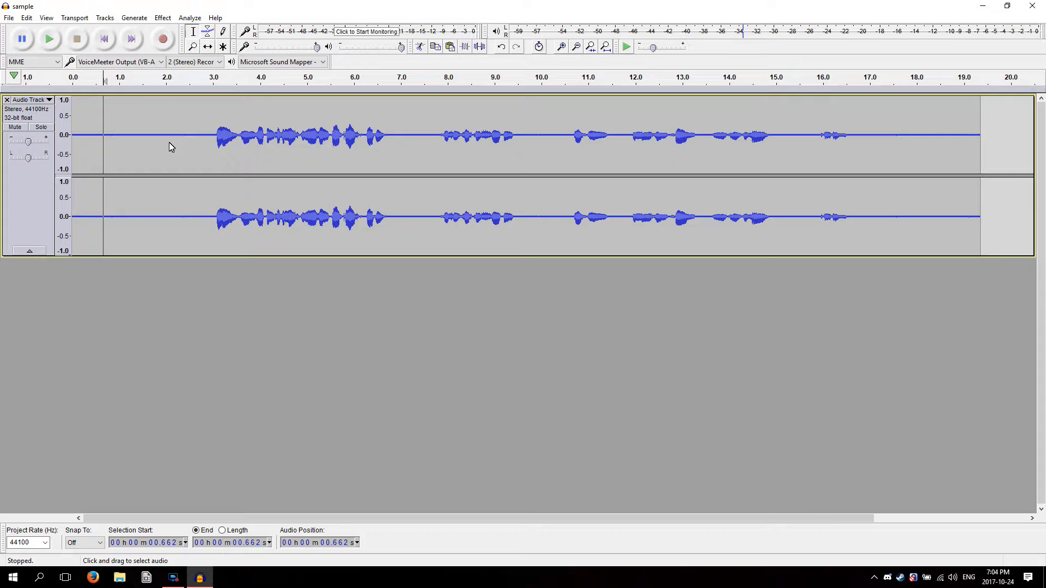
left_click_drag(169, 143, 92, 145)
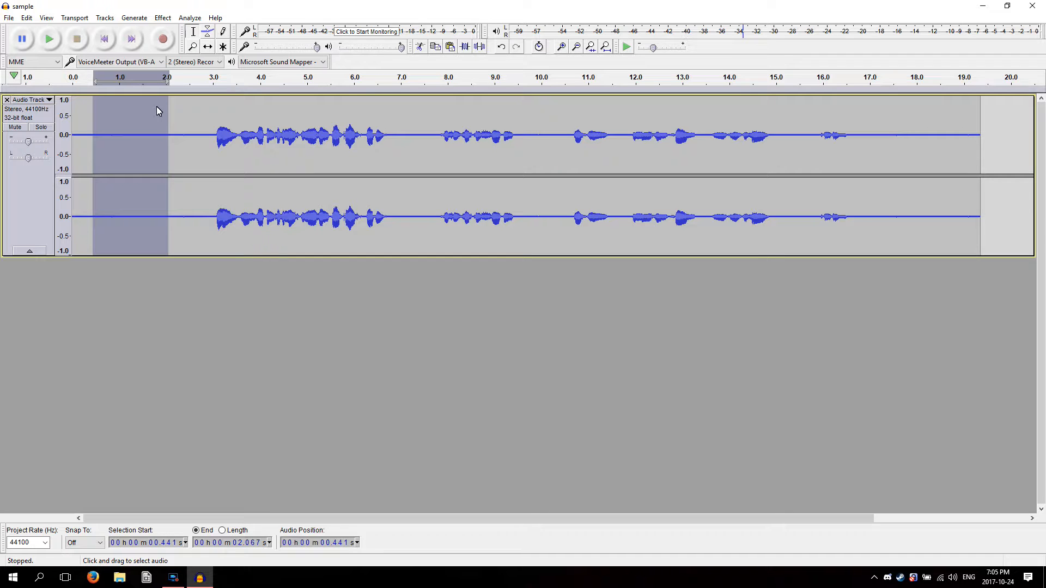
left_click(163, 17)
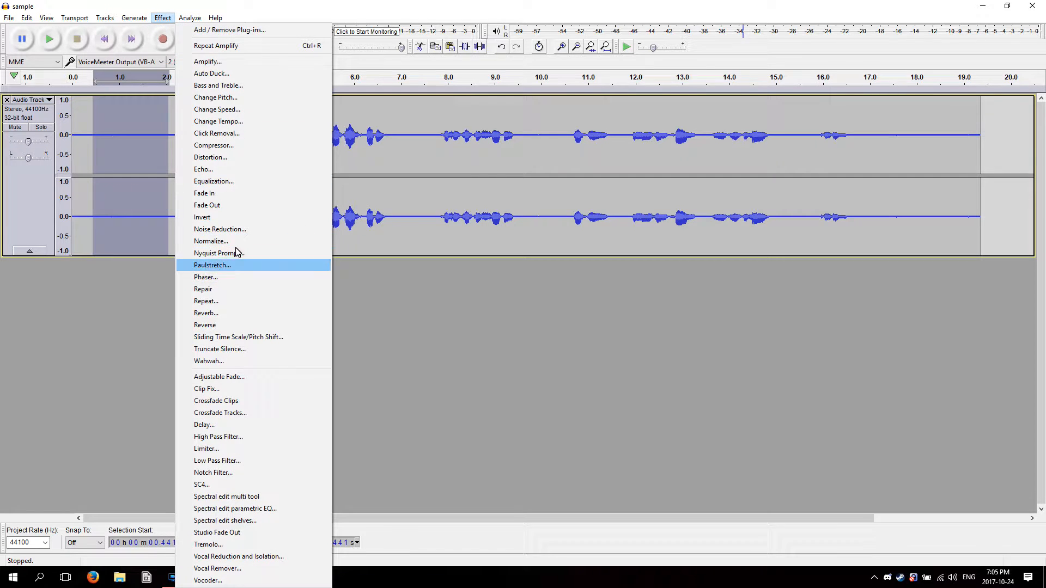
left_click(228, 233)
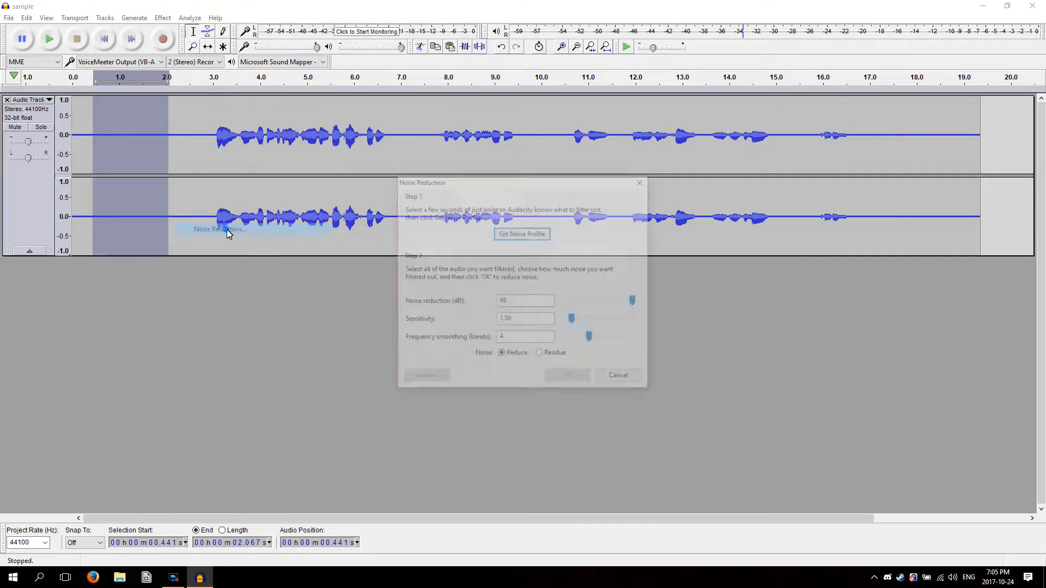
left_click(522, 233)
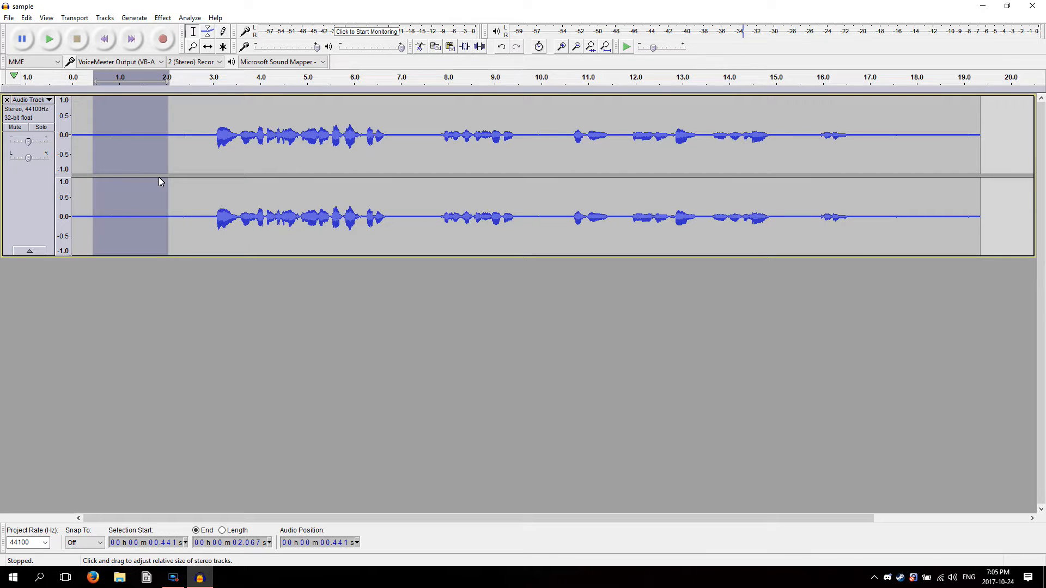
left_click(227, 316)
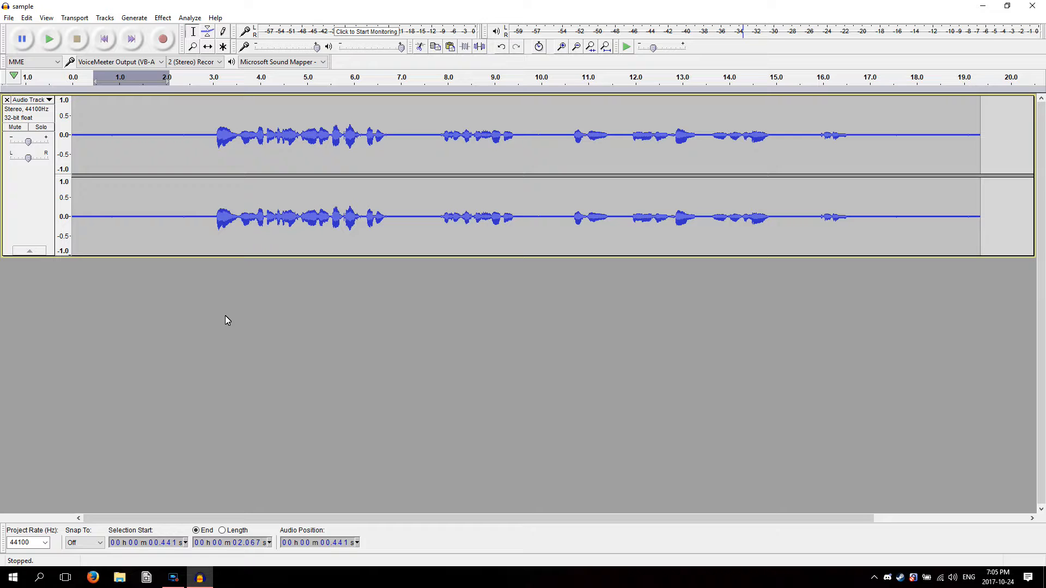
key("ctrl+a")
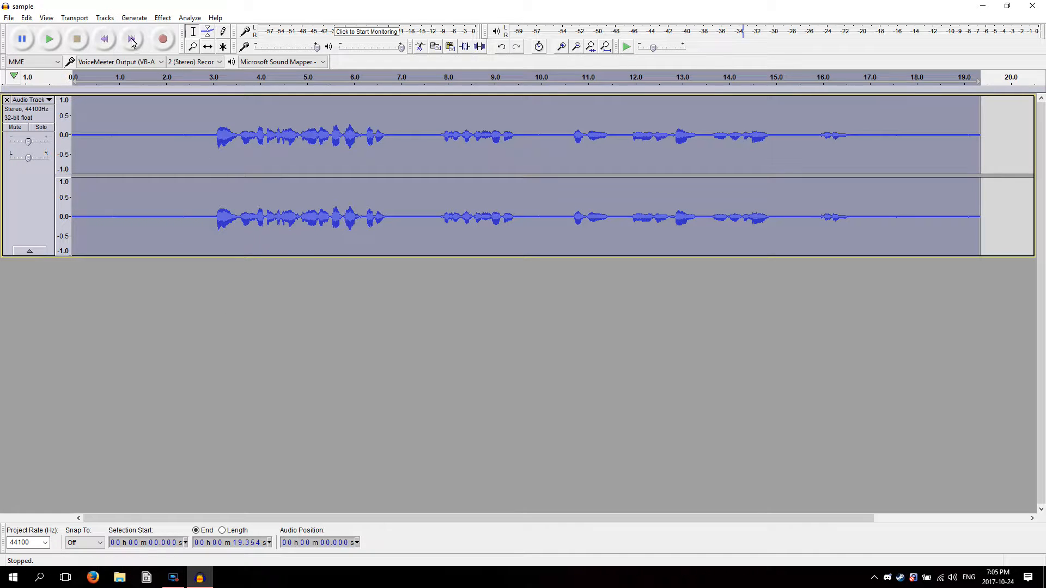
left_click(105, 18)
mouse_move(27, 18)
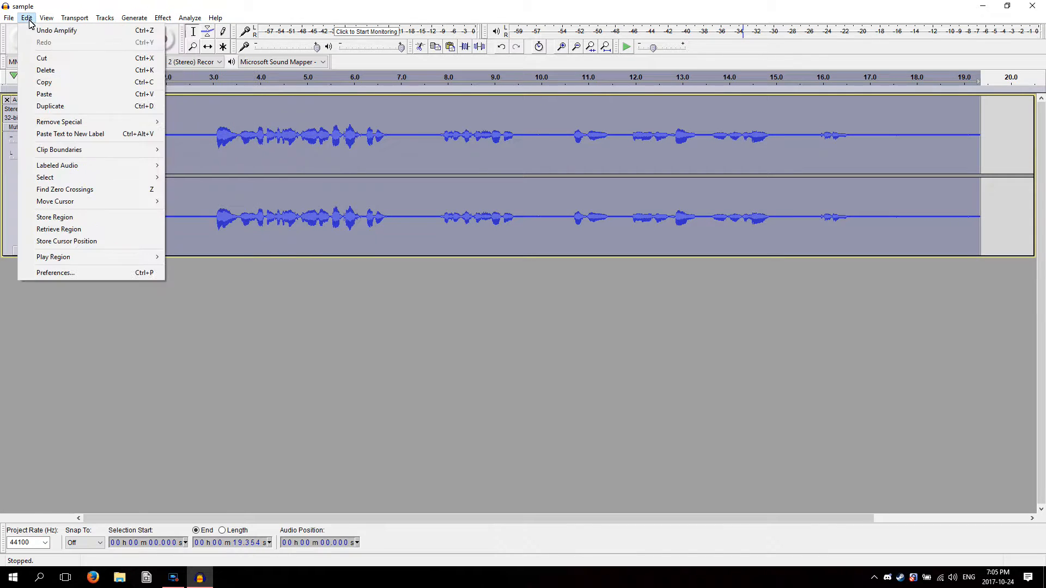
left_click(465, 353)
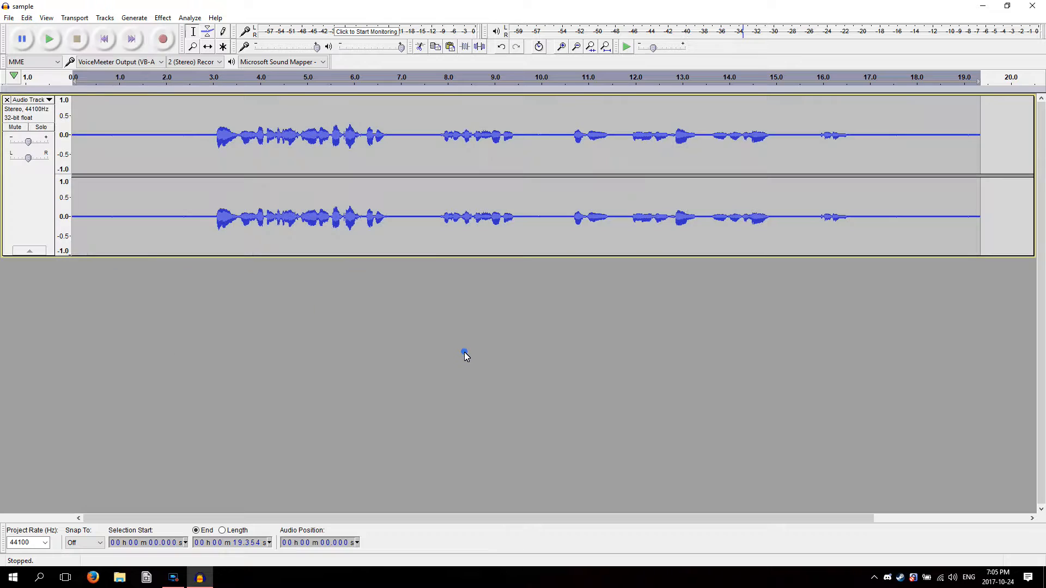
Open Noise Reduction for the whole track, preview both the reduced audio and the residue, and return to Reduce mode
key("ctrl+a")
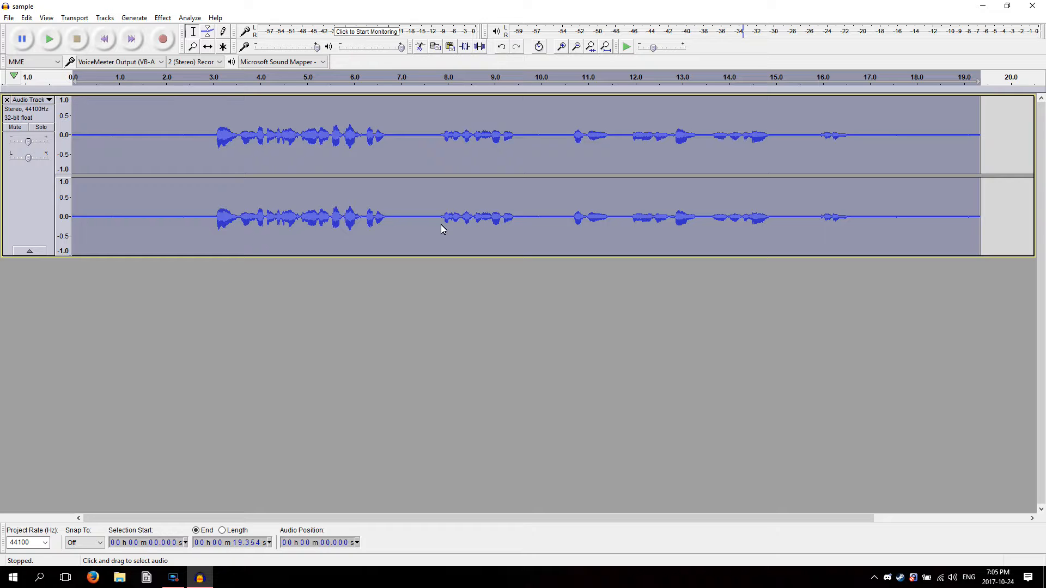
left_click(162, 17)
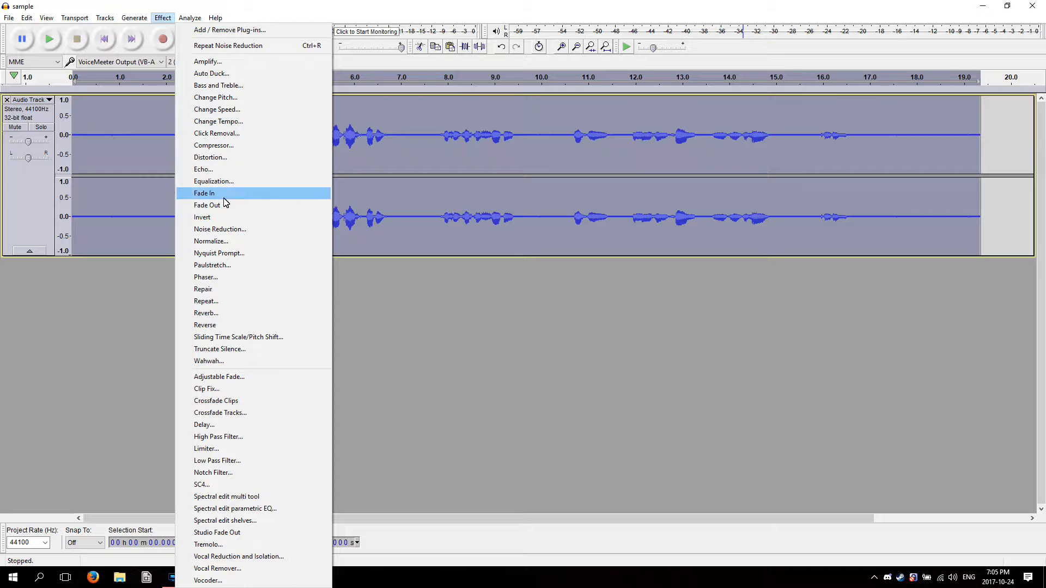
left_click(223, 229)
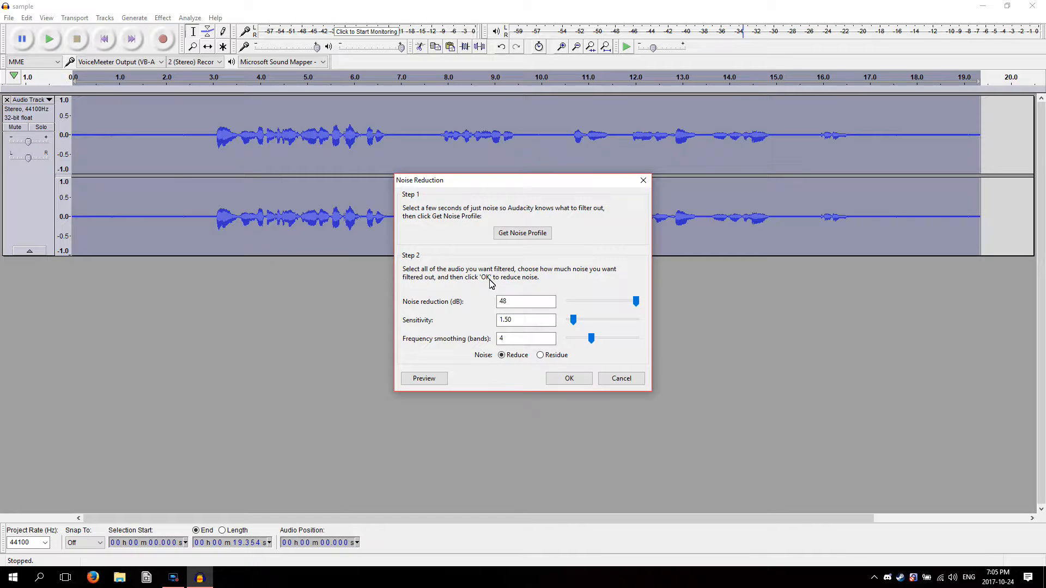
left_click(504, 321)
left_click(432, 379)
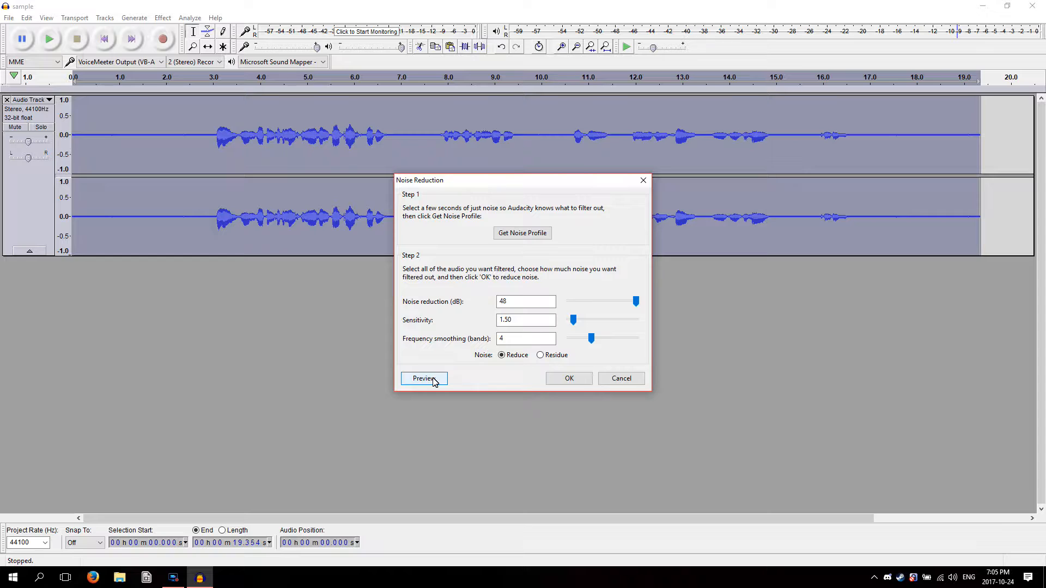
left_click(540, 355)
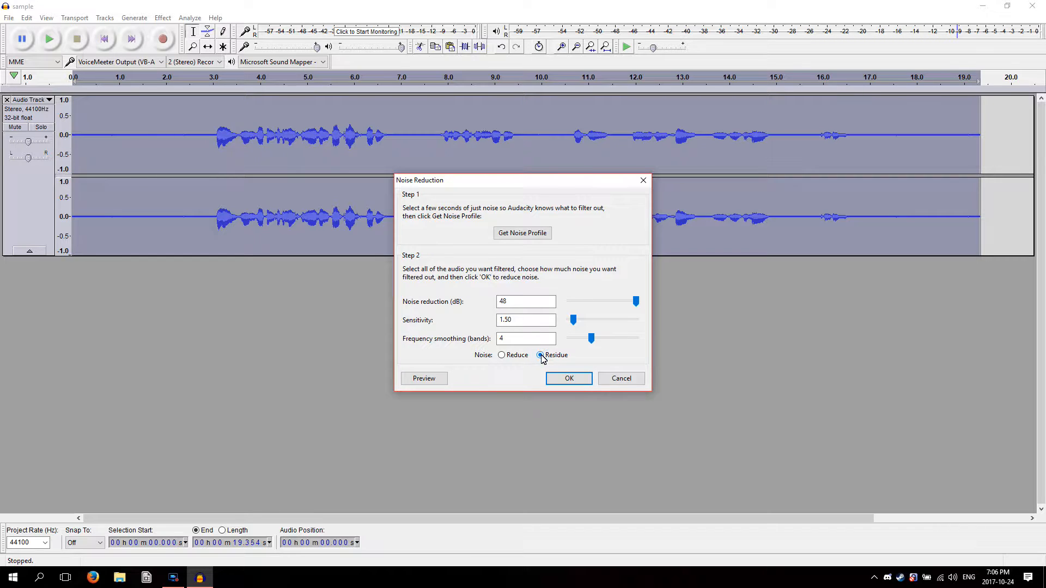
left_click(424, 379)
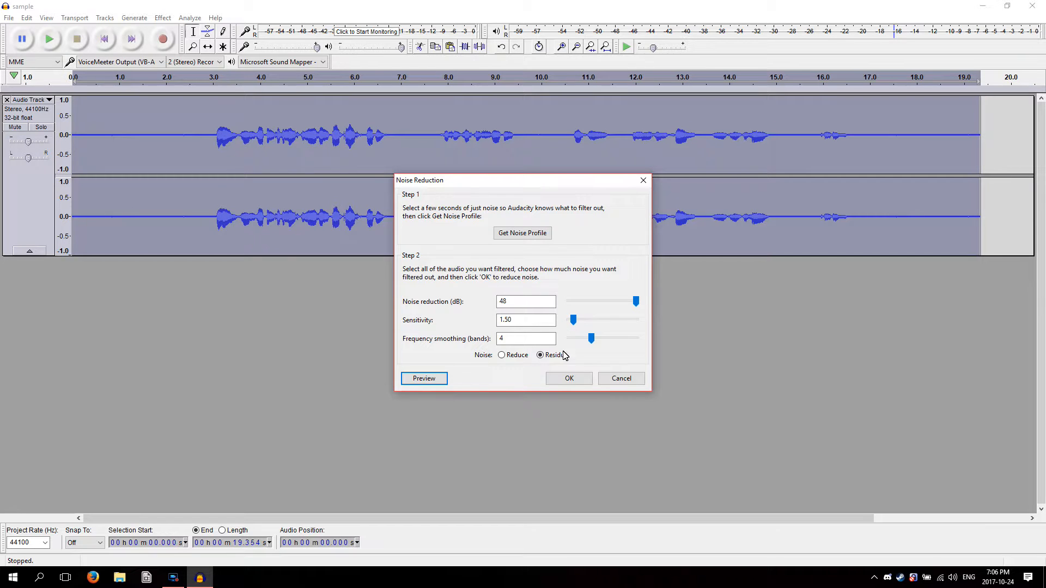
left_click(502, 357)
Try a Noise Reduction sensitivity of 7.00, preview the reduced audio and the residue, and return the sensitivity to 1.50
left_click_drag(576, 325, 589, 322)
left_click(427, 381)
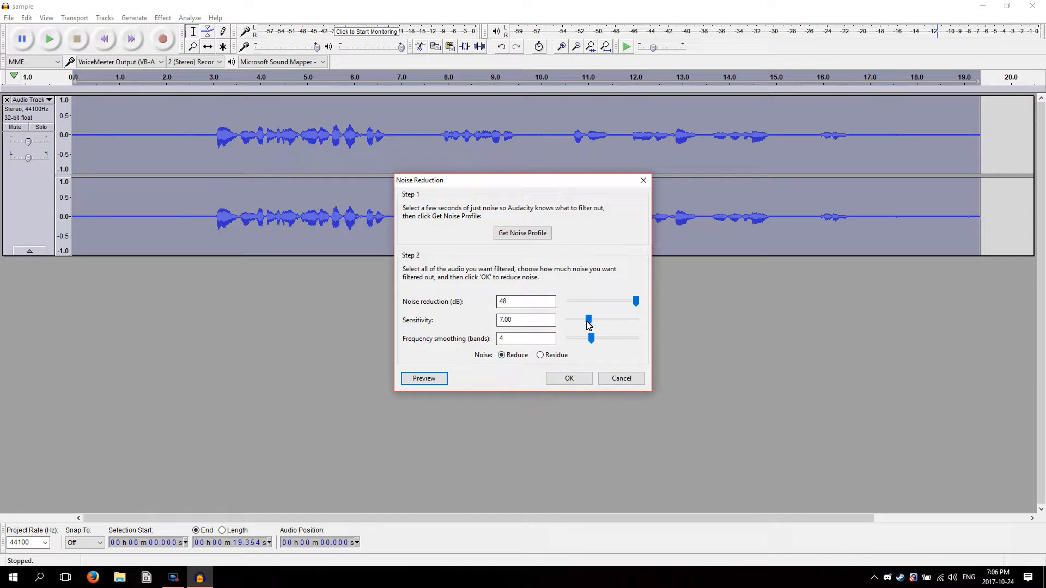
left_click(539, 355)
left_click(431, 380)
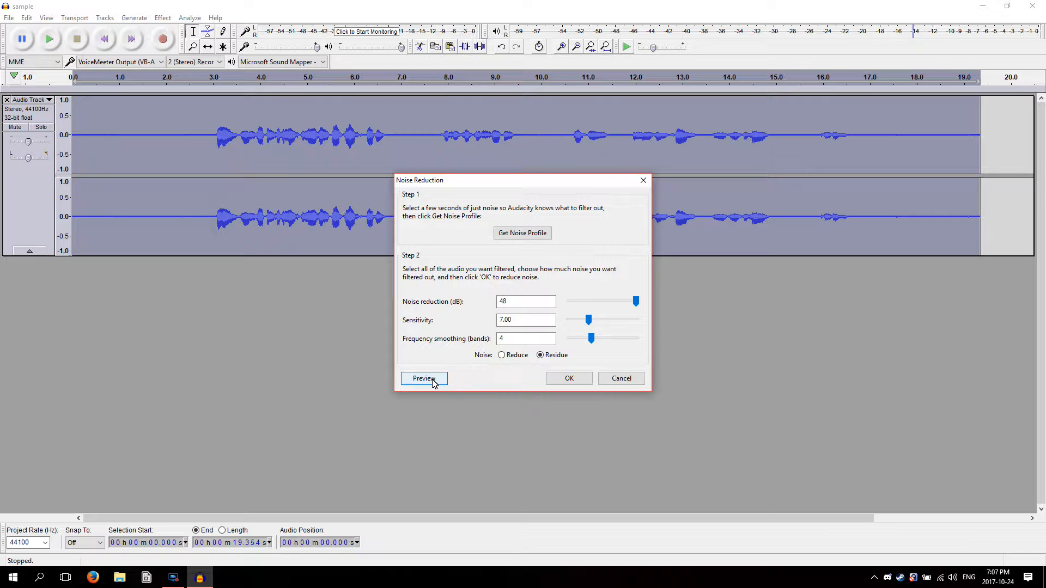
left_click_drag(589, 320, 573, 325)
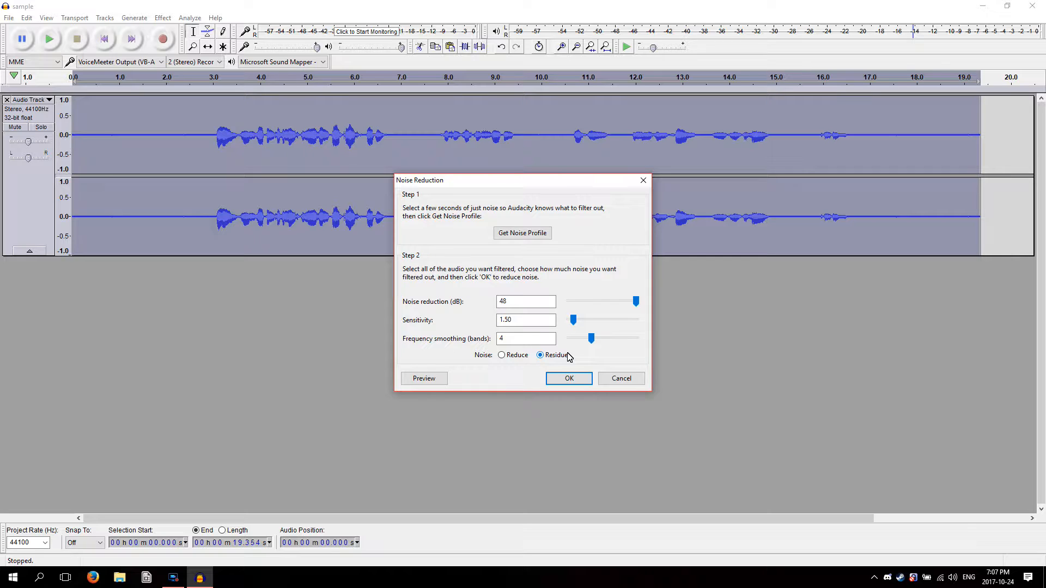
Try Noise Reduction frequency smoothing at 12, 3 and 0 bands, previewing the effect of each setting
left_click_drag(573, 321, 580, 342)
left_click_drag(582, 338, 664, 336)
left_click(444, 378)
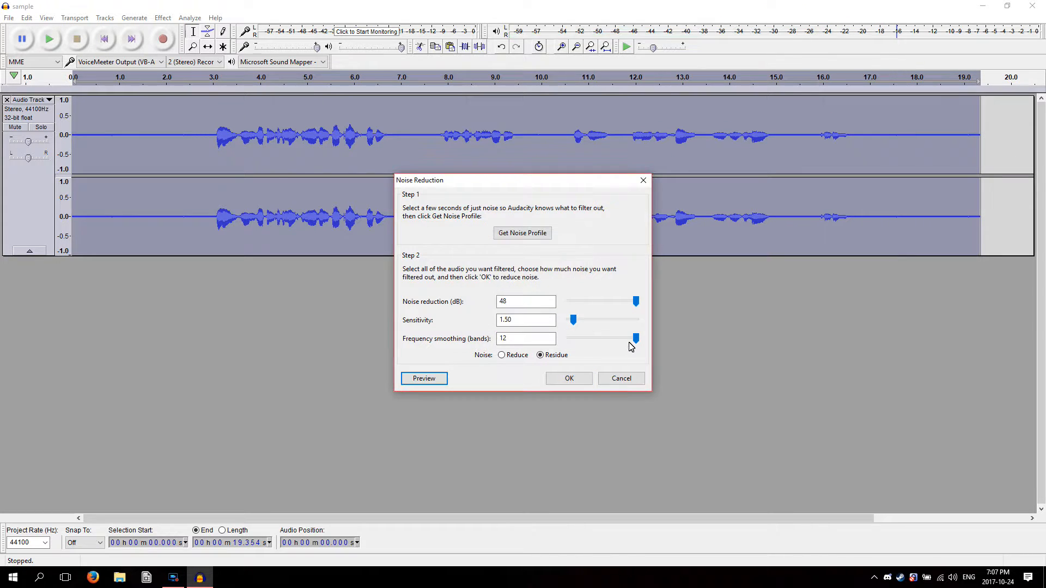
left_click_drag(635, 338, 585, 344)
left_click(427, 379)
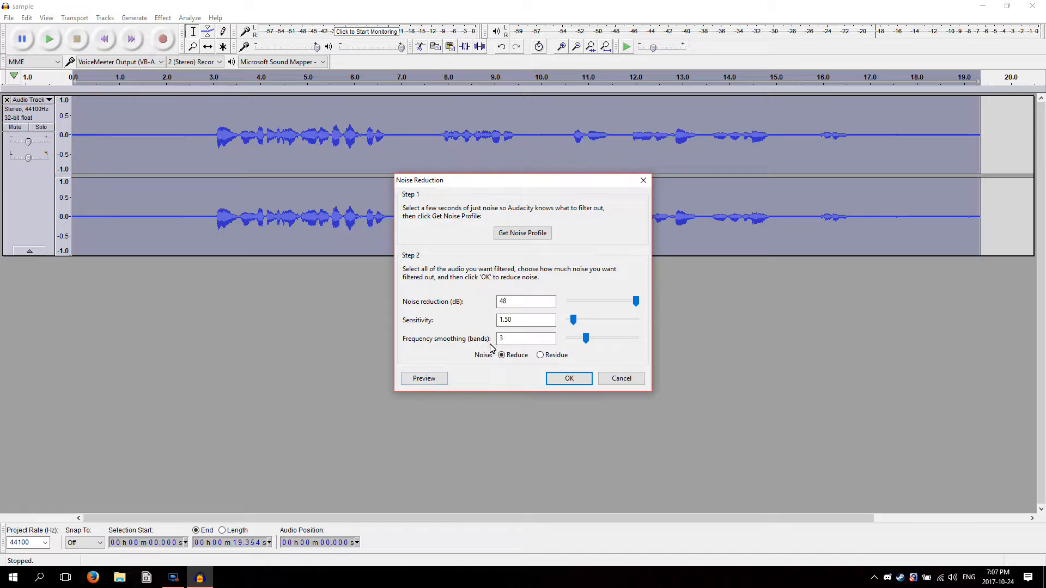
left_click_drag(585, 342, 569, 340)
left_click(428, 377)
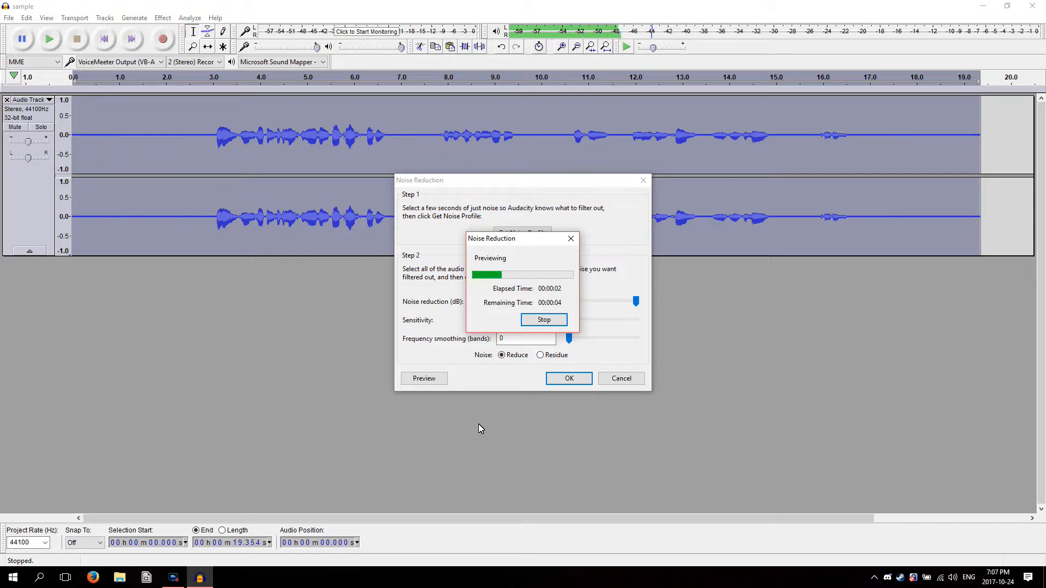
left_click(542, 322)
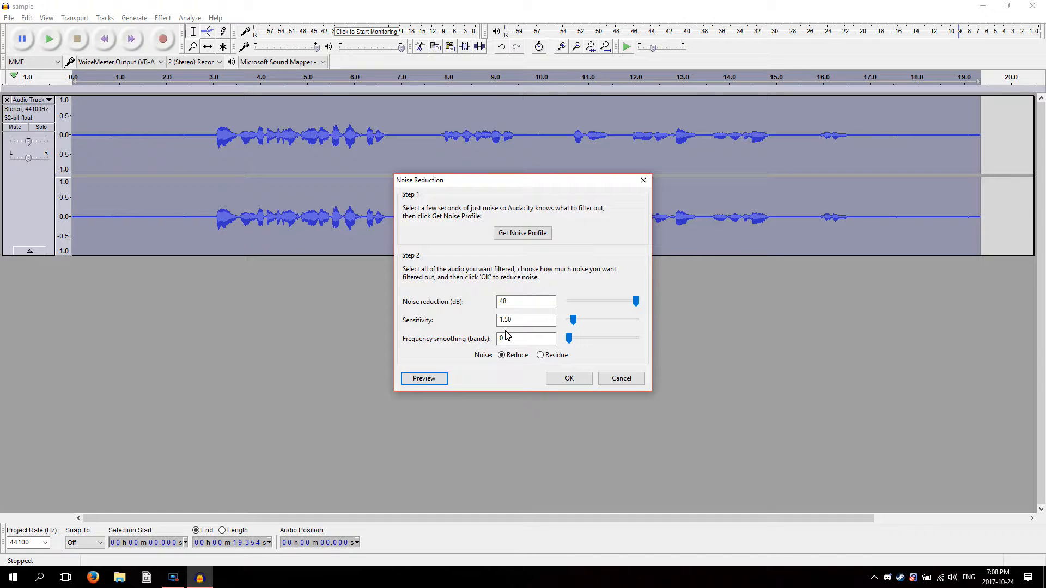
Set frequency smoothing to 3 bands, preview it, and apply Noise Reduction at 48 dB with sensitivity 1.50 to the whole track
left_click_drag(569, 338, 586, 341)
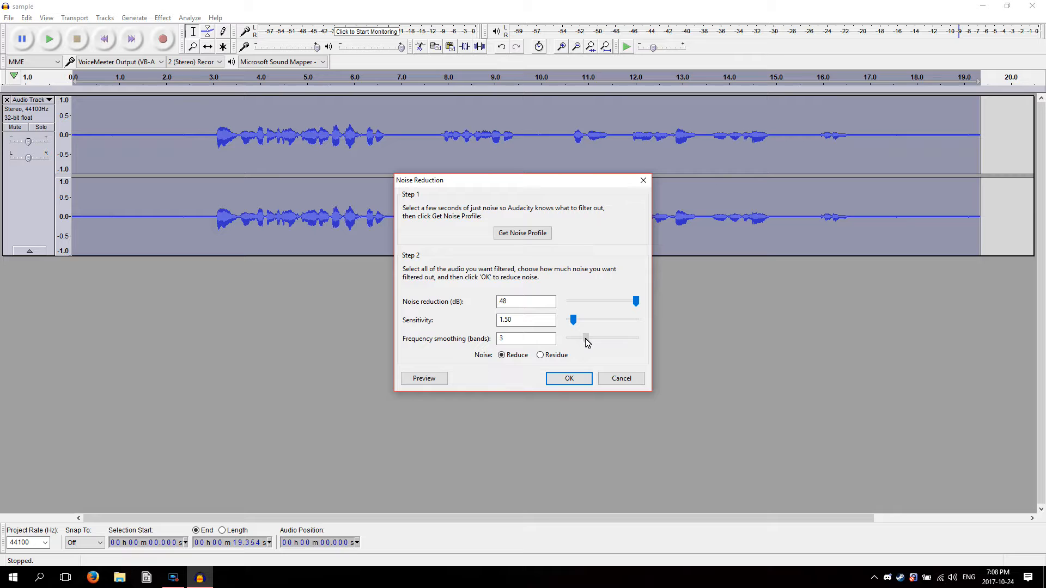
left_click(429, 379)
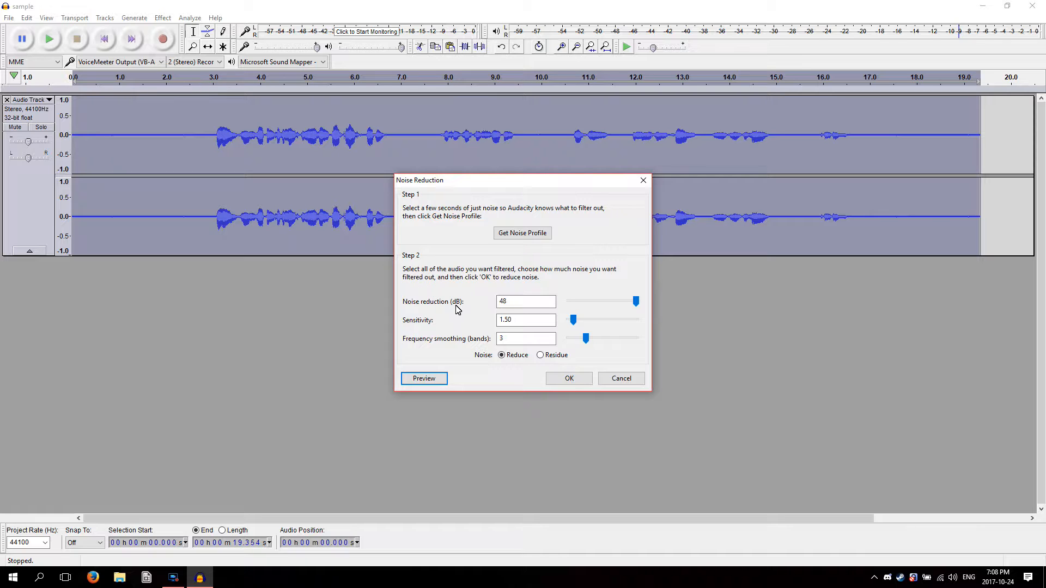
left_click(571, 379)
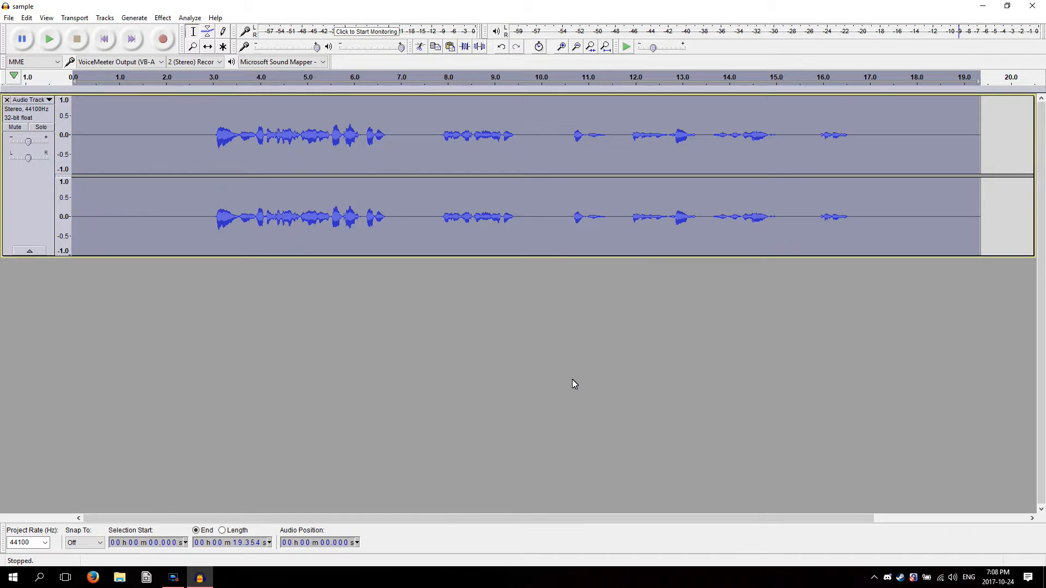
Select the speechless stretch from about 0.69 to 2.1 s, play it to check for remaining noise, and deselect it
left_click_drag(171, 141, 103, 143)
key("space")
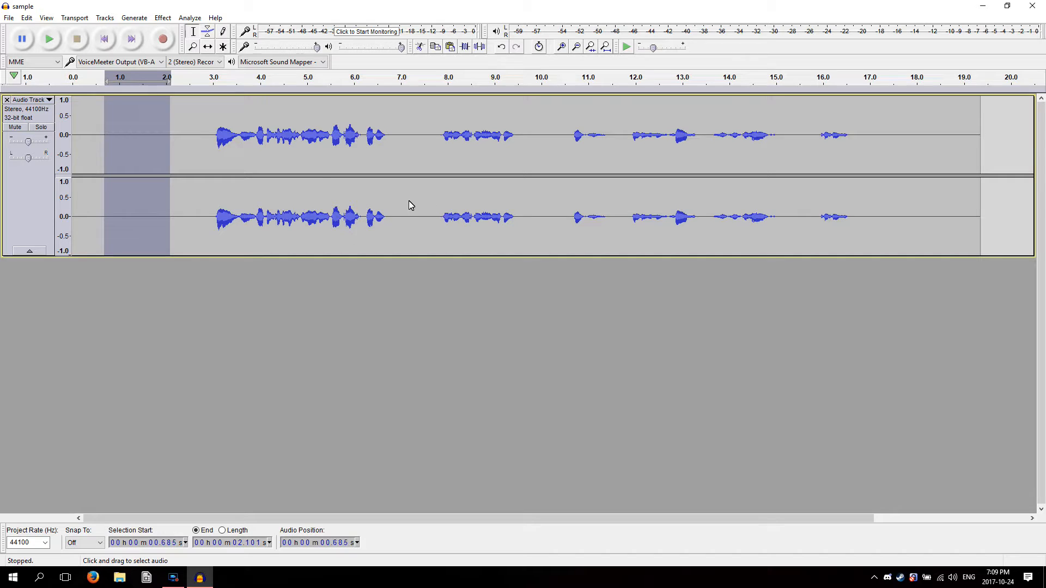
left_click(194, 161)
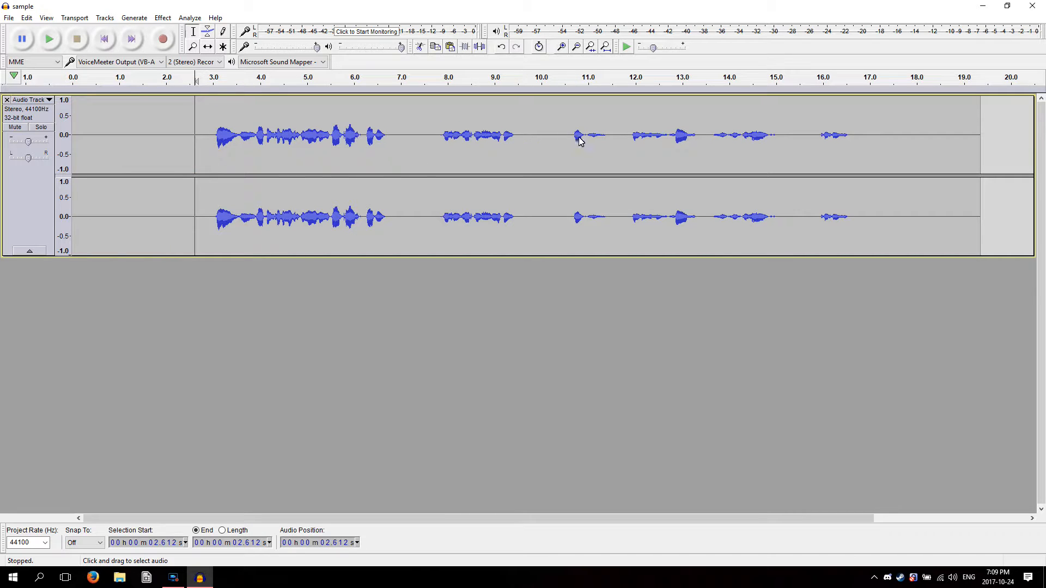
Play the stretch from about 10.66 to 11.56 s, try deleting it, and undo the deletion
left_click_drag(572, 139, 613, 157)
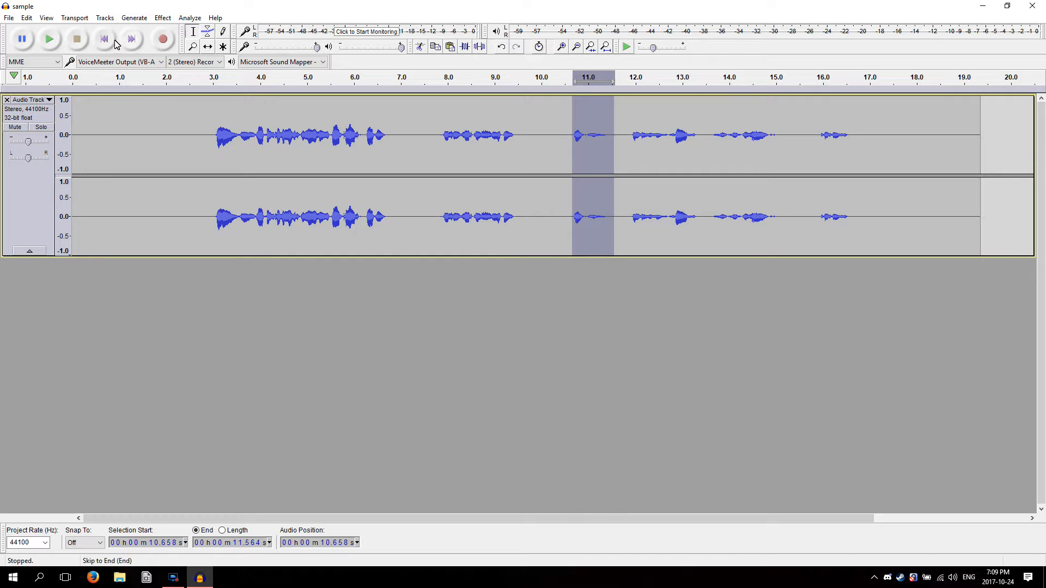
left_click(49, 39)
key("Delete")
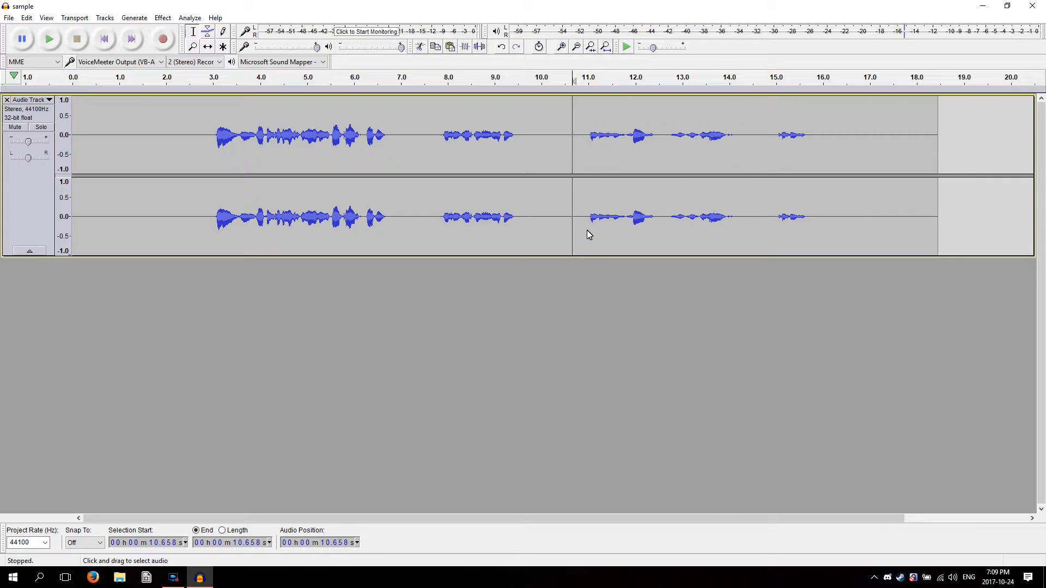
key("ctrl+z")
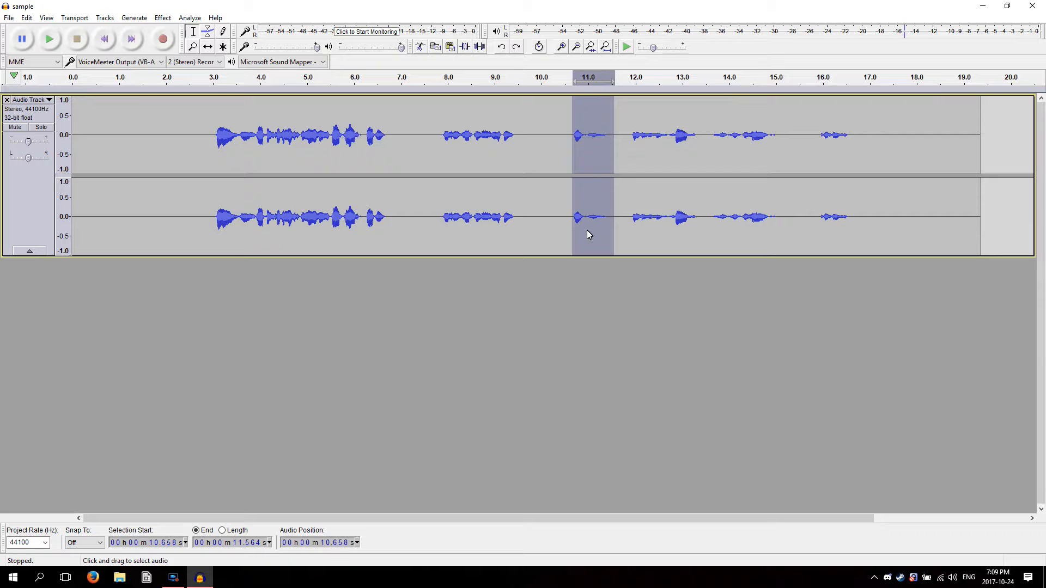
left_click(181, 153)
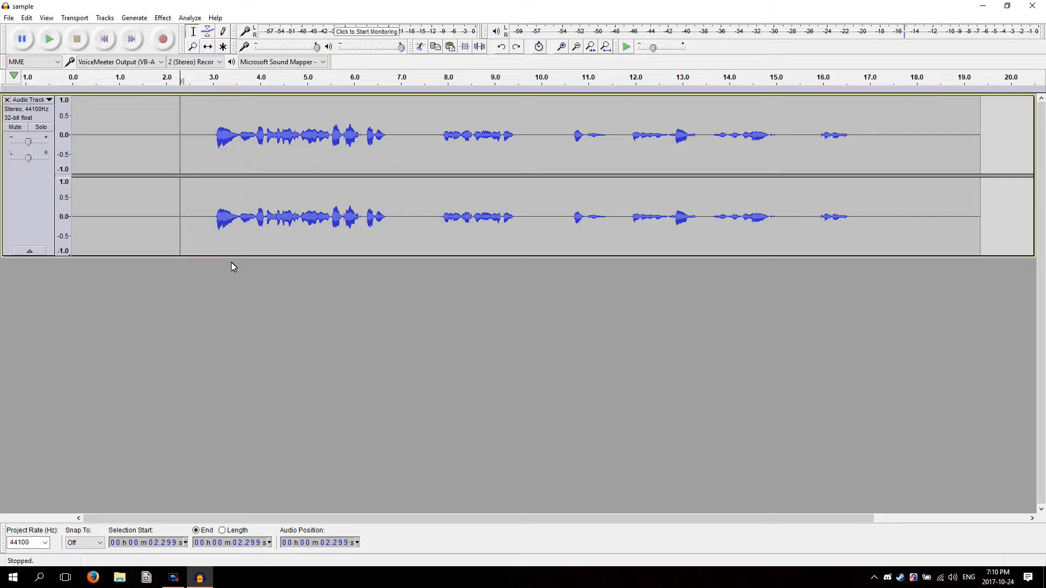
Select the speech from about 2.87 to 16.89 s and set the Compressor's noise floor to -80 dB and ratio to 10:1
key("ctrl+a")
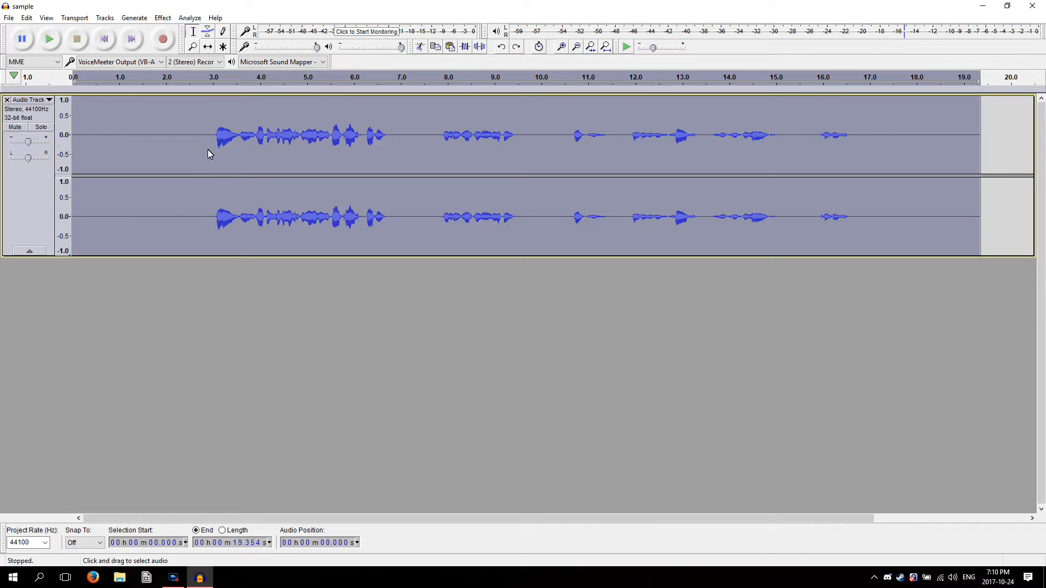
left_click_drag(207, 152, 865, 168)
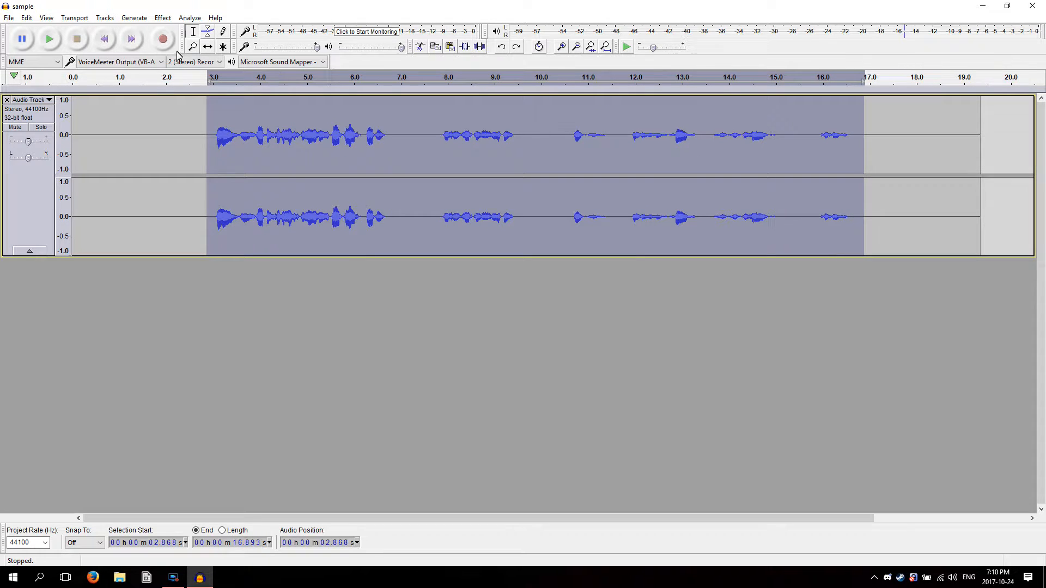
left_click(135, 21)
mouse_move(163, 18)
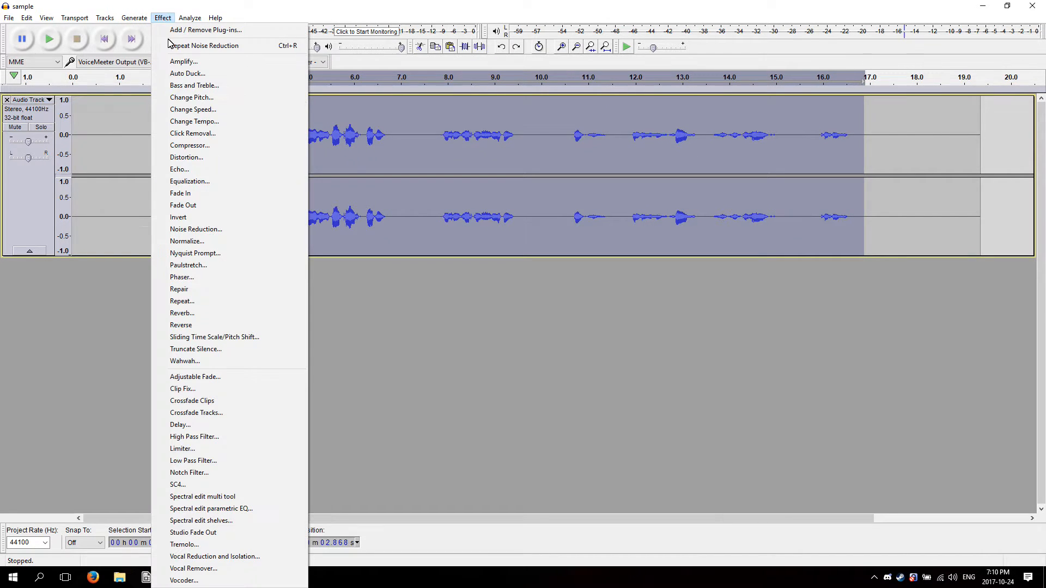
left_click(190, 146)
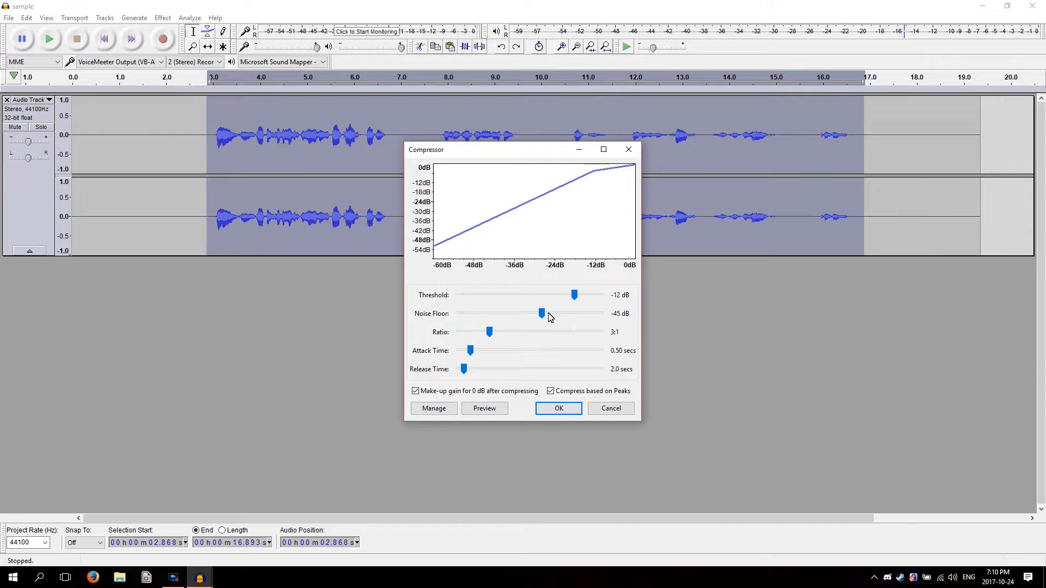
left_click_drag(541, 315, 459, 313)
left_click_drag(459, 314, 419, 313)
left_click_drag(489, 332, 601, 332)
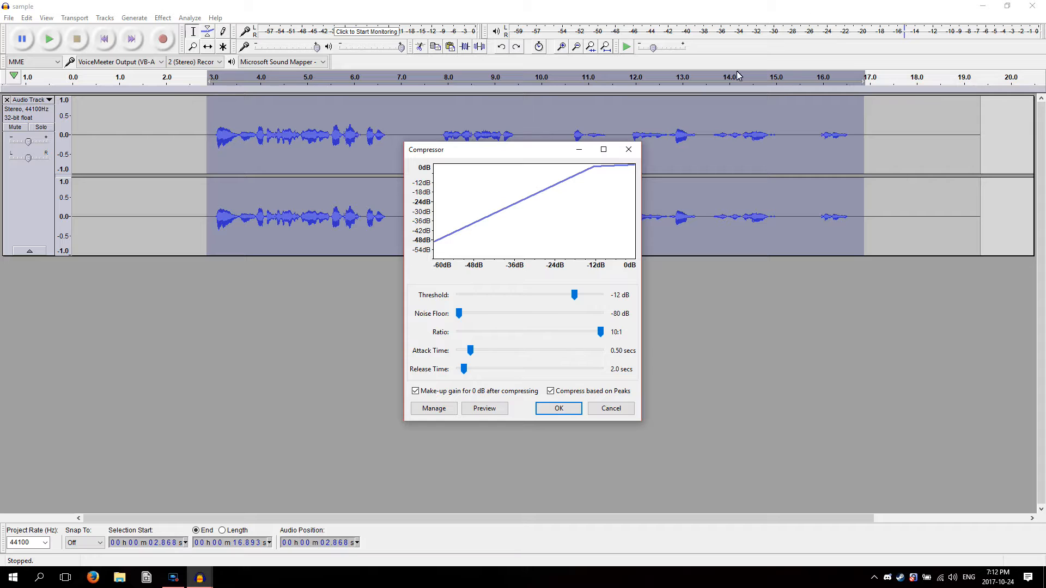
Close the Compressor without applying it and play the selected speech to check its peak level
left_click_drag(519, 151, 586, 188)
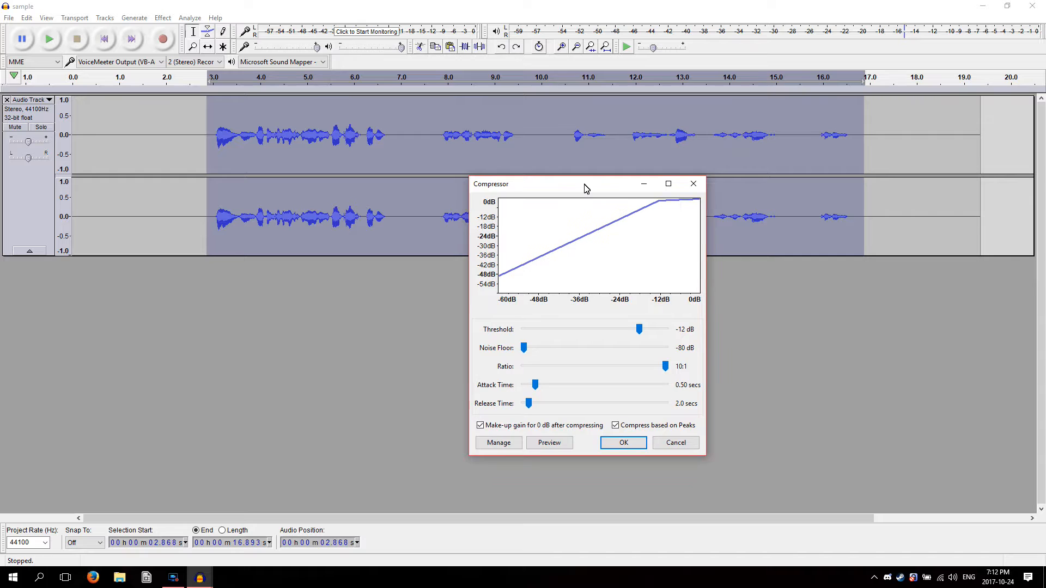
left_click(675, 443)
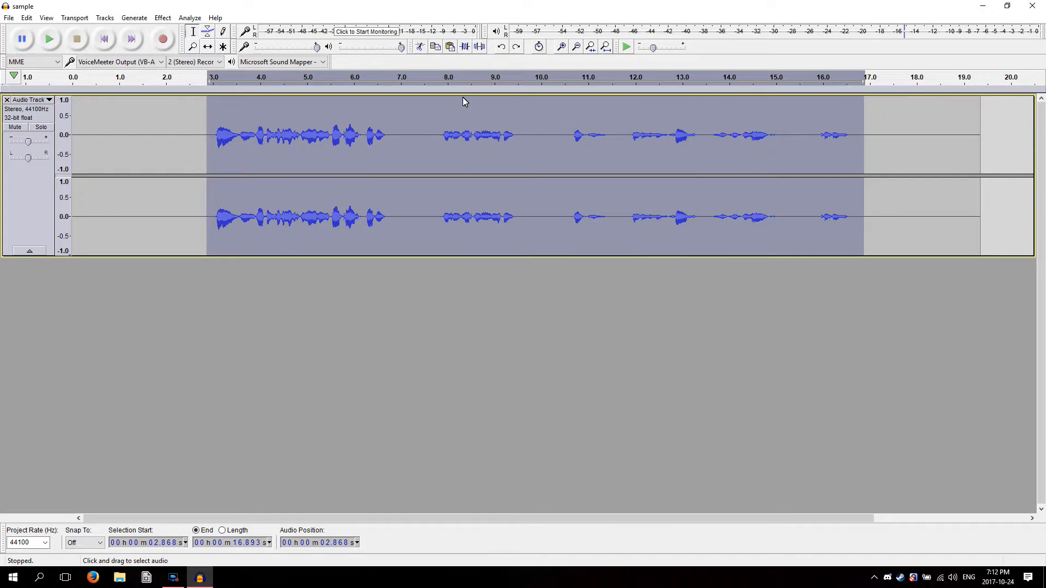
left_click(49, 39)
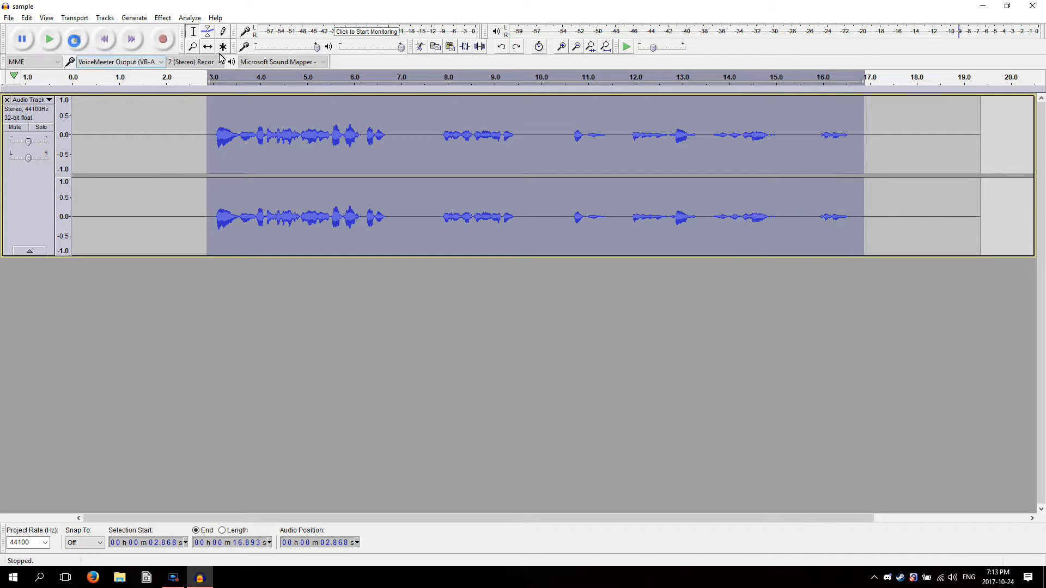
Reopen the Compressor for the selected speech and set the threshold to -16 dB and the ratio to 3:1
left_click(162, 18)
left_click(215, 144)
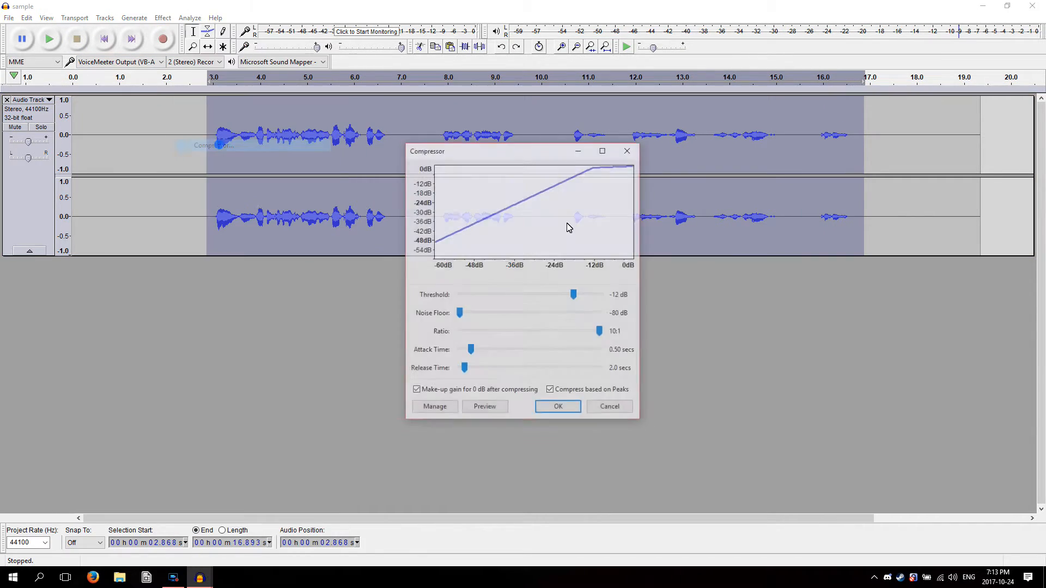
left_click_drag(573, 299, 564, 298)
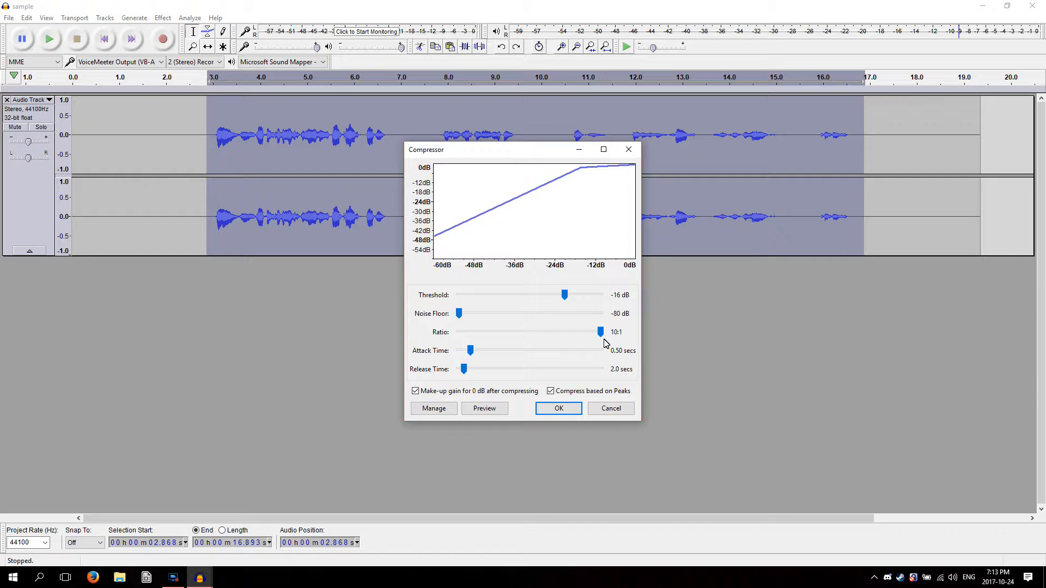
left_click_drag(602, 332, 492, 338)
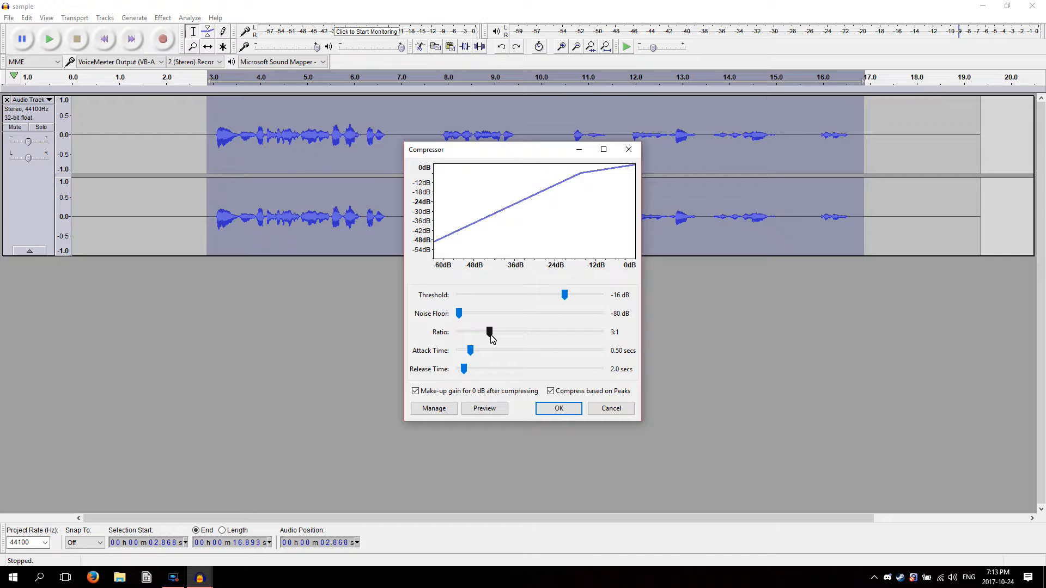
Set the Compressor's attack time to 0.10 secs and release time to 1.0 secs
left_click_drag(470, 351, 450, 354)
left_click_drag(464, 370, 464, 372)
left_click_drag(464, 370, 459, 371)
left_click_drag(459, 369, 478, 370)
left_click_drag(478, 369, 416, 395)
Turn off the make-up gain for 0 dB after compressing and preview the Compressor on the selection
left_click(490, 397)
left_click(485, 410)
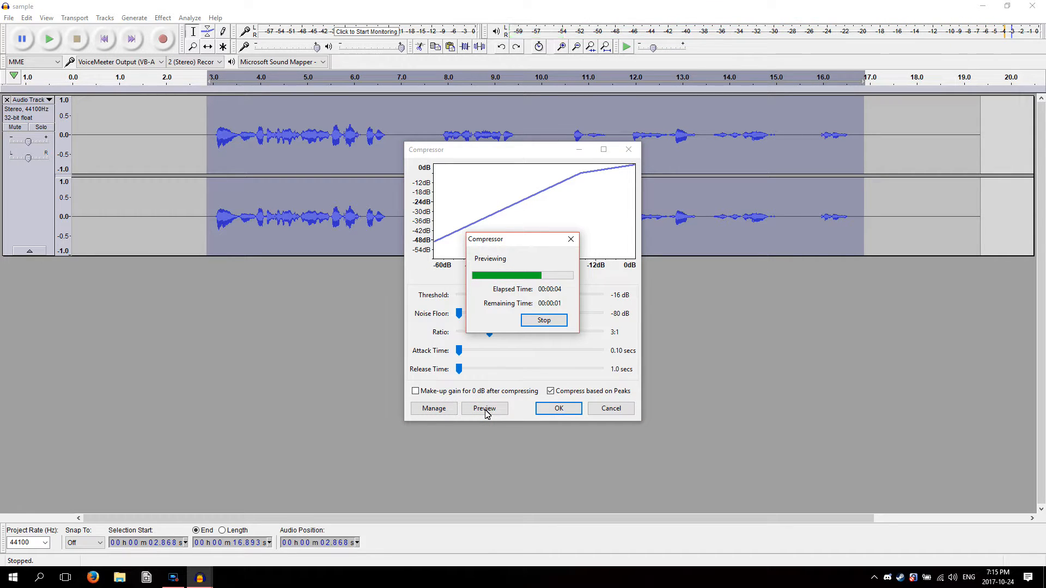
left_click(544, 321)
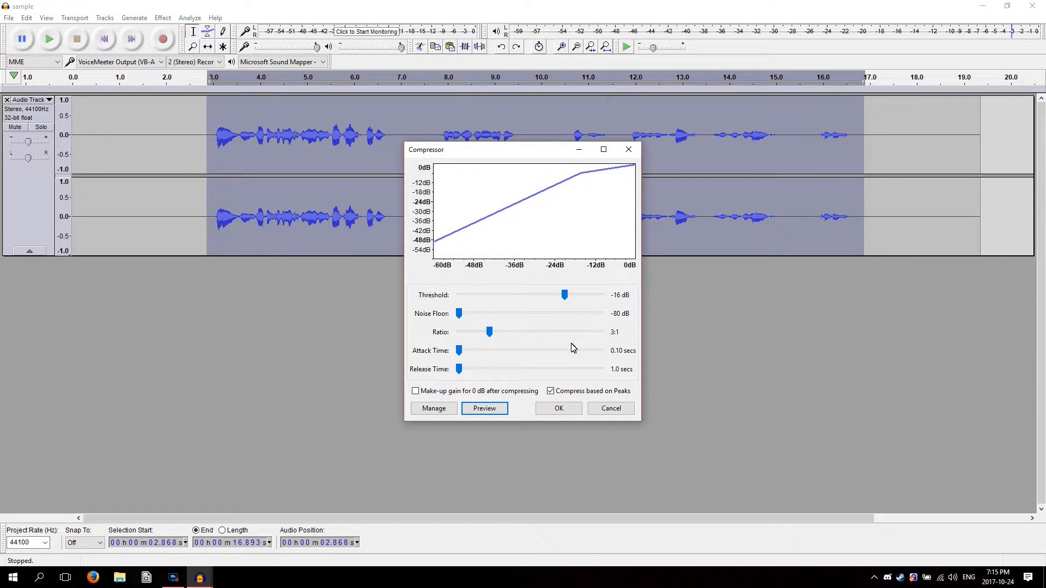
Apply the Compressor to the selected speech and highlight the last phrase, from about 16.0 to 16.6 s, for comparison
left_click(556, 409)
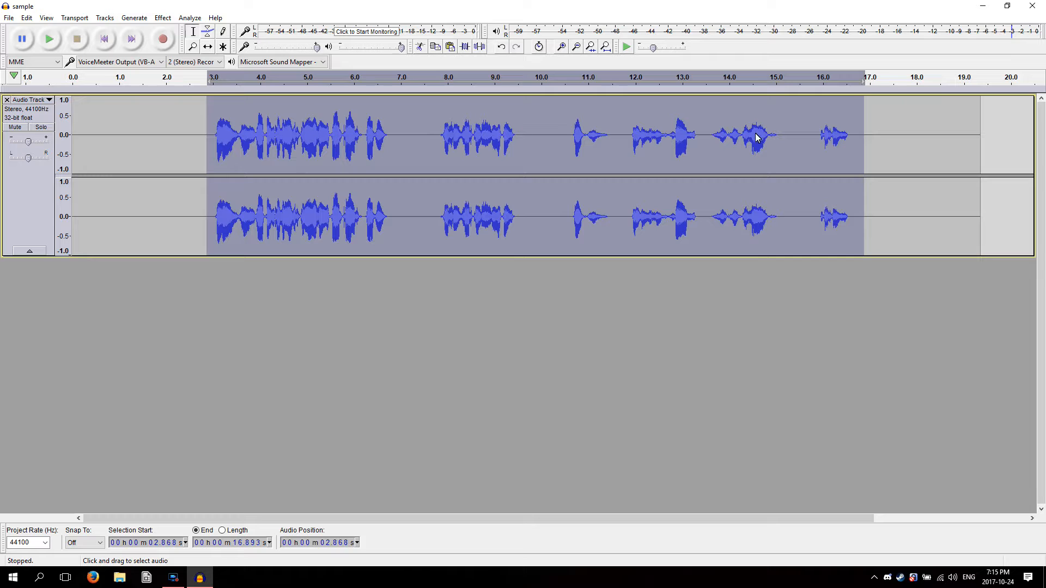
left_click_drag(853, 139, 822, 140)
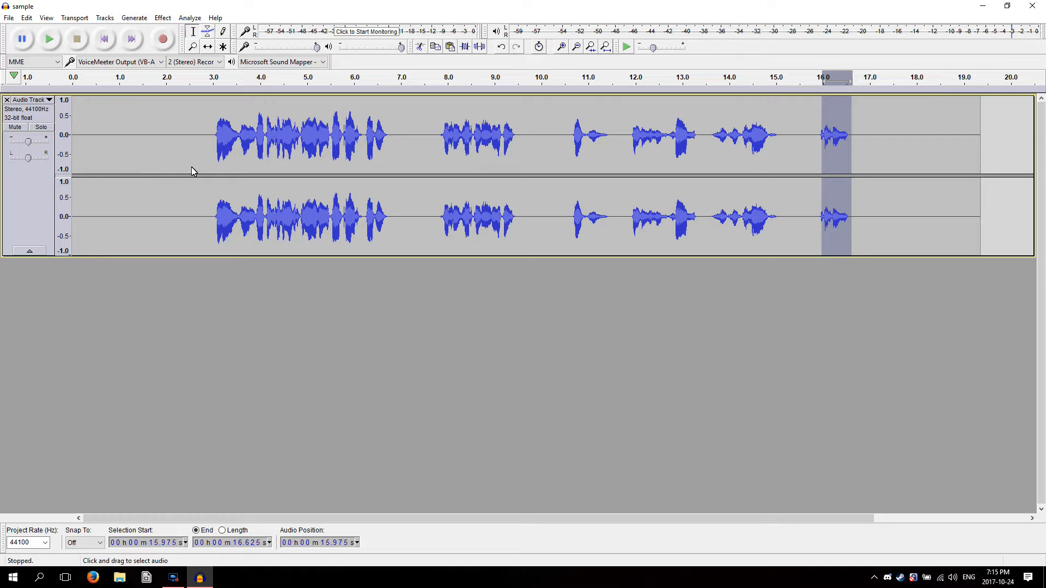
left_click(745, 166)
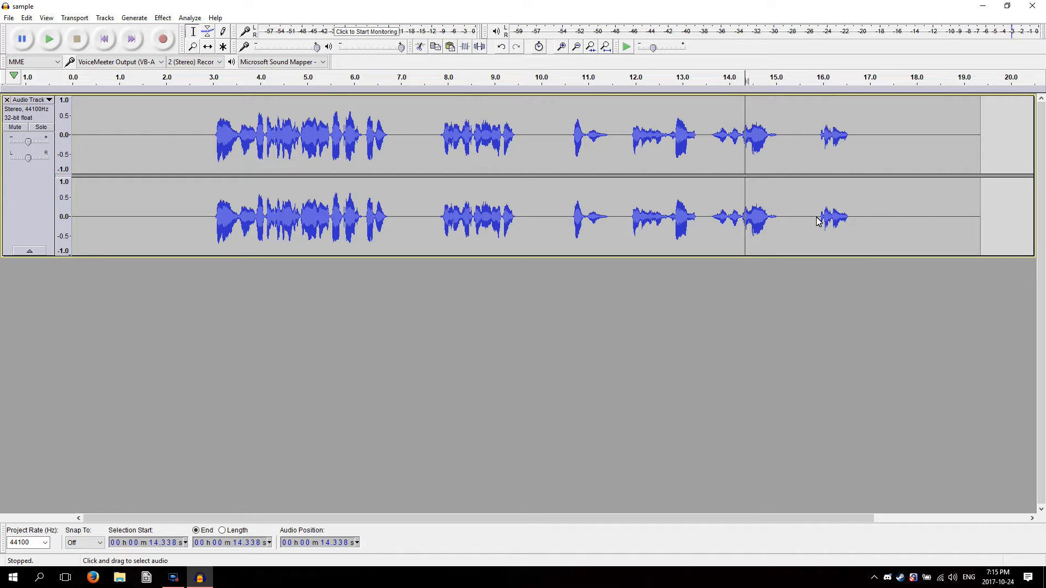
Select the whole track and normalize its maximum amplitude to -9 dB with DC offset removal on
key("ctrl+a")
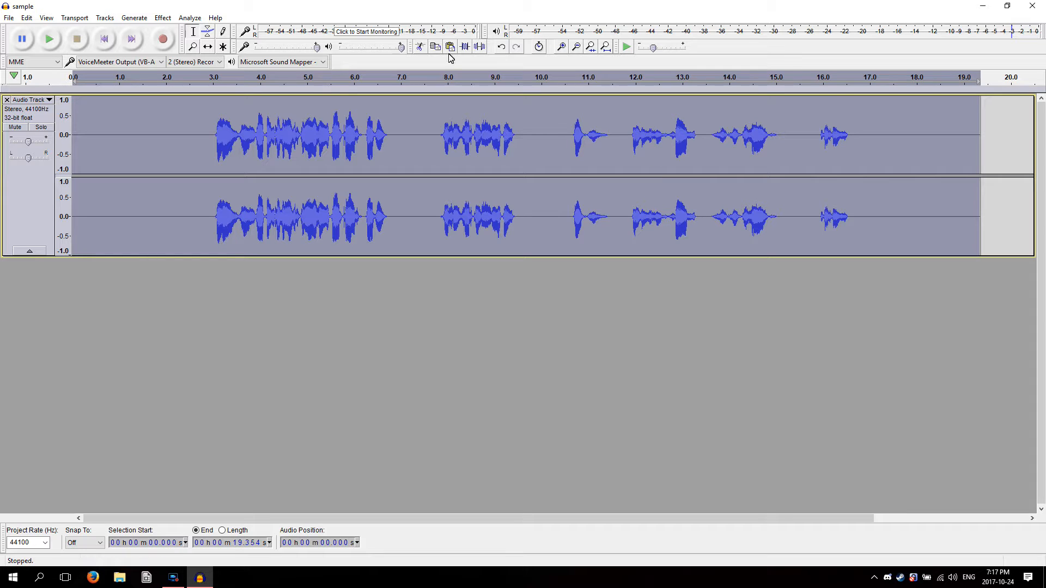
left_click(160, 19)
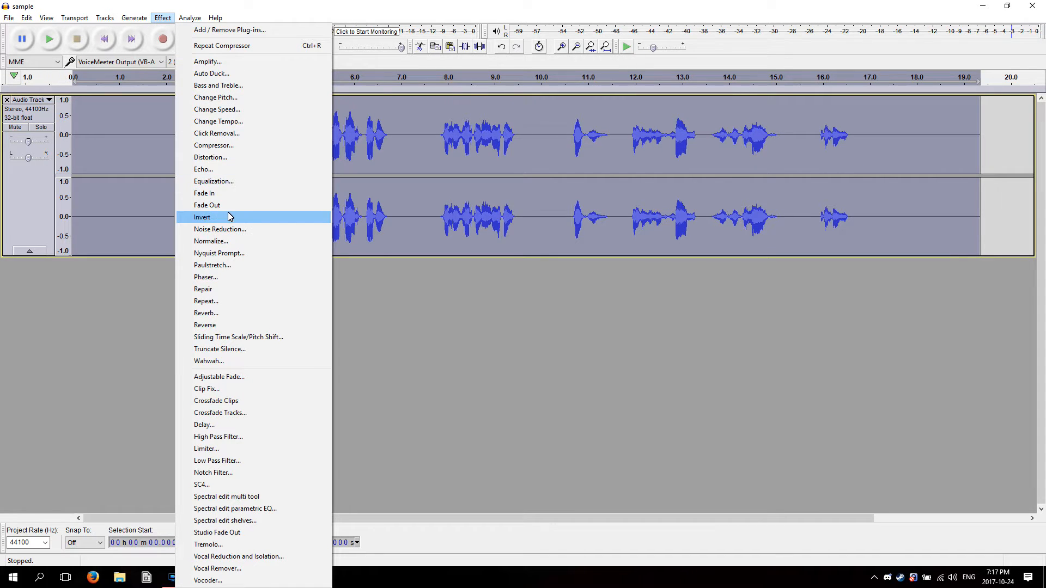
left_click(220, 242)
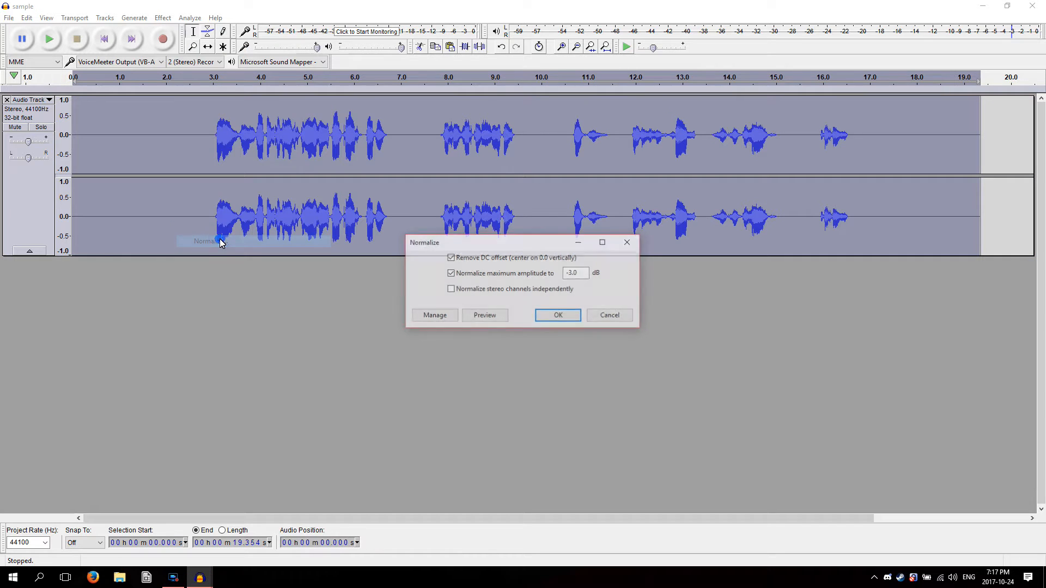
double_click(574, 275)
type("0")
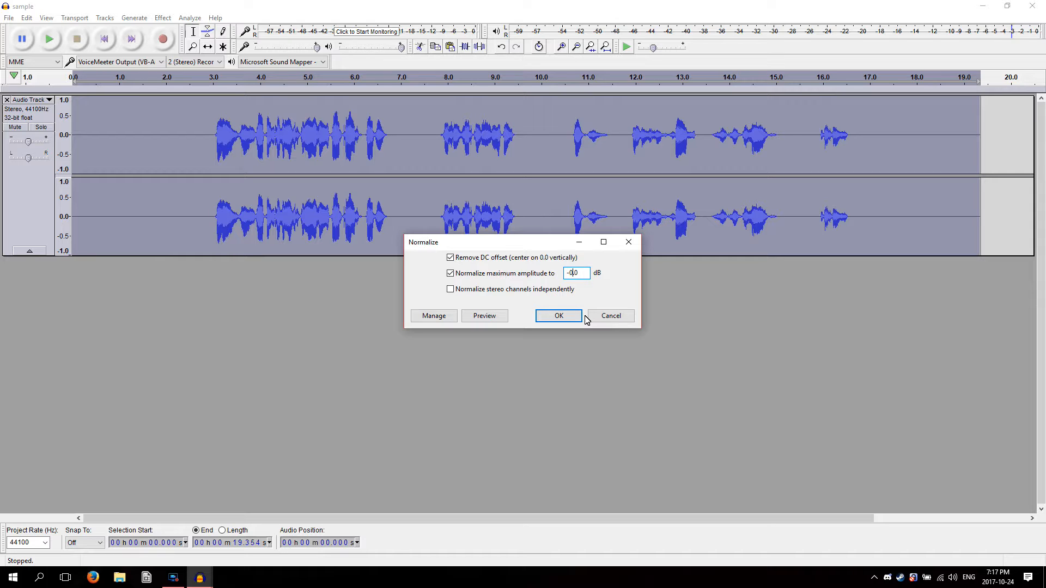
key("Left")
key("BackSpace")
double_click(576, 273)
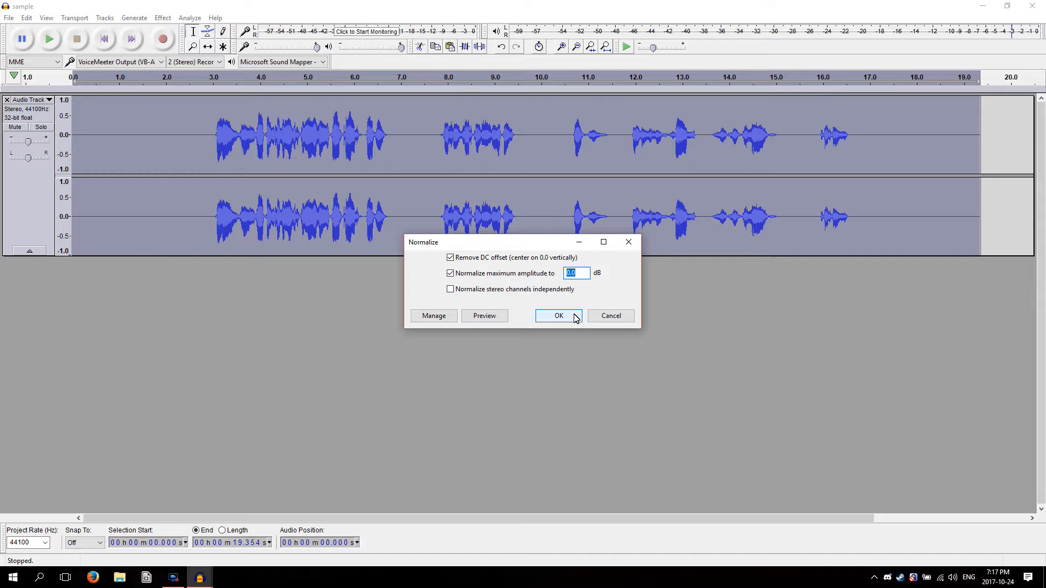
type("-3")
key("BackSpace")
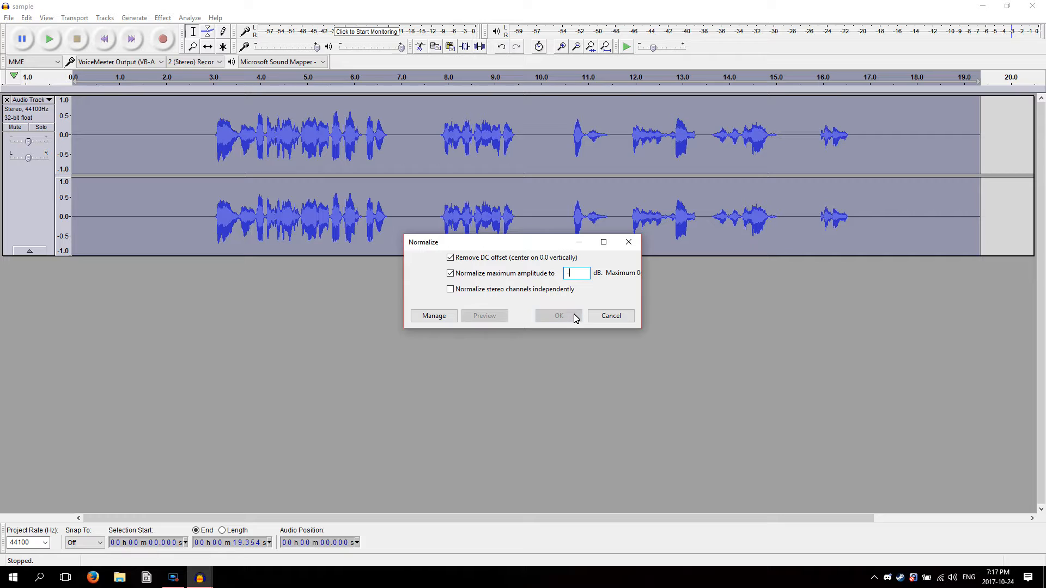
type("9")
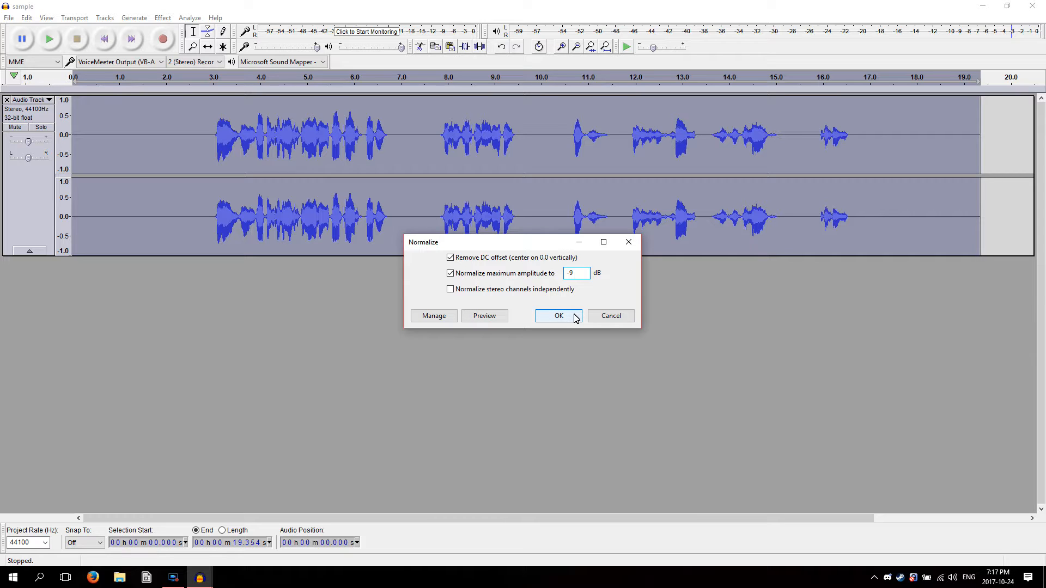
left_click(575, 317)
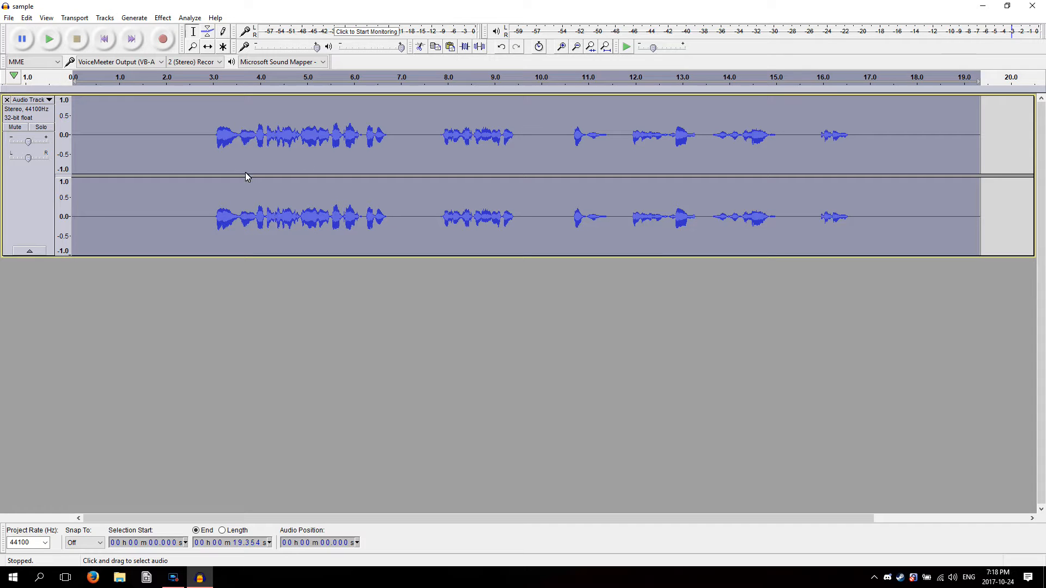
Play the normalized track from the start and stop it after the second phrase to check its peak level
left_click(49, 39)
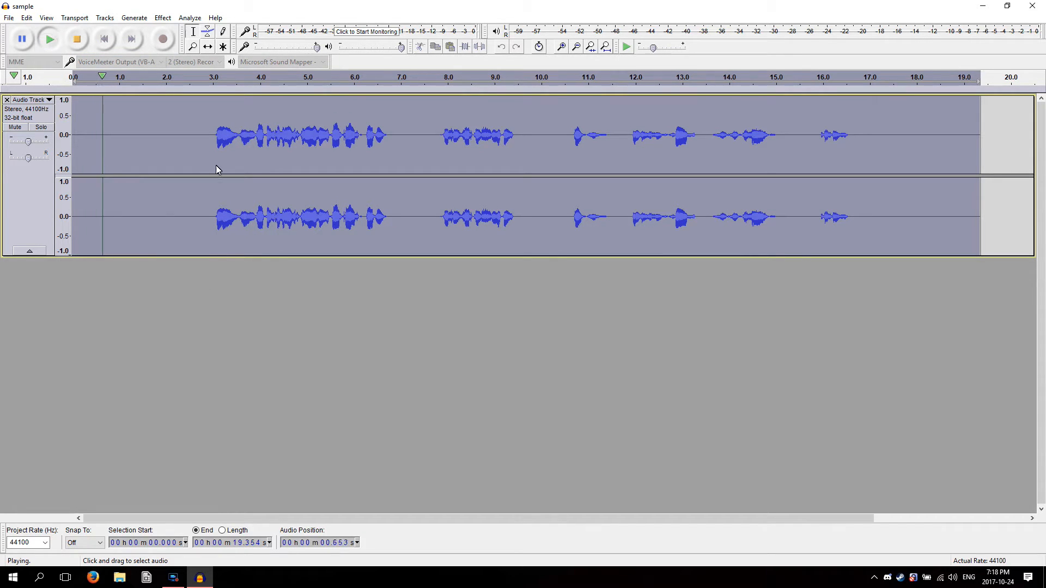
left_click(198, 107)
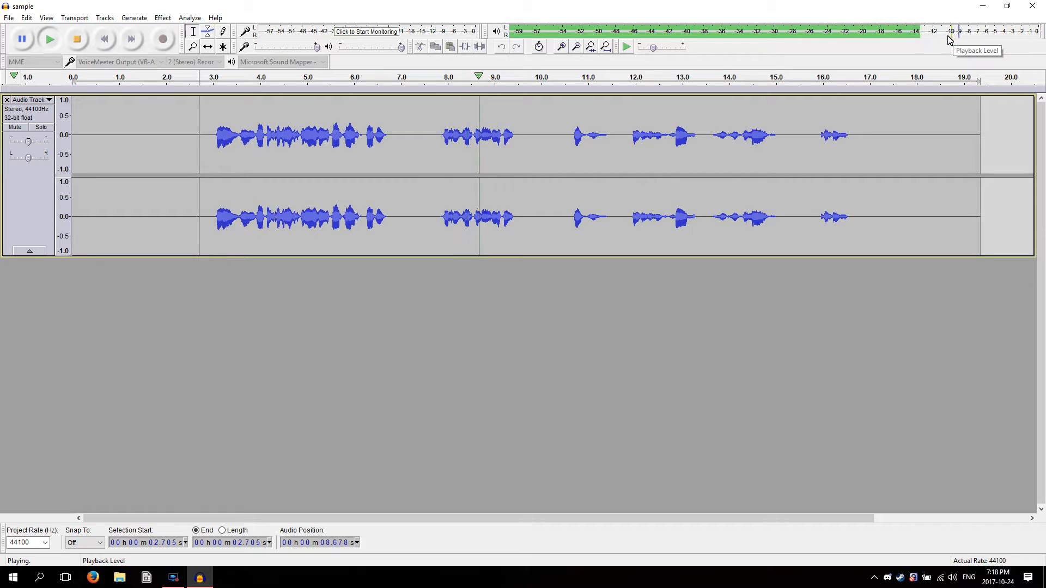
left_click(76, 41)
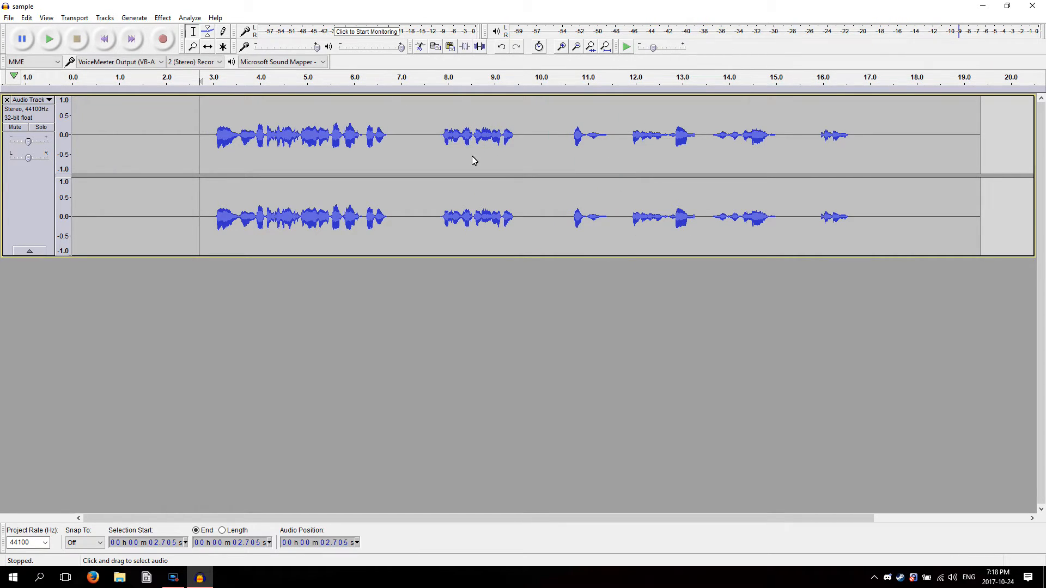
Select the whole track and normalize its maximum amplitude to -6 dB
left_click(162, 18)
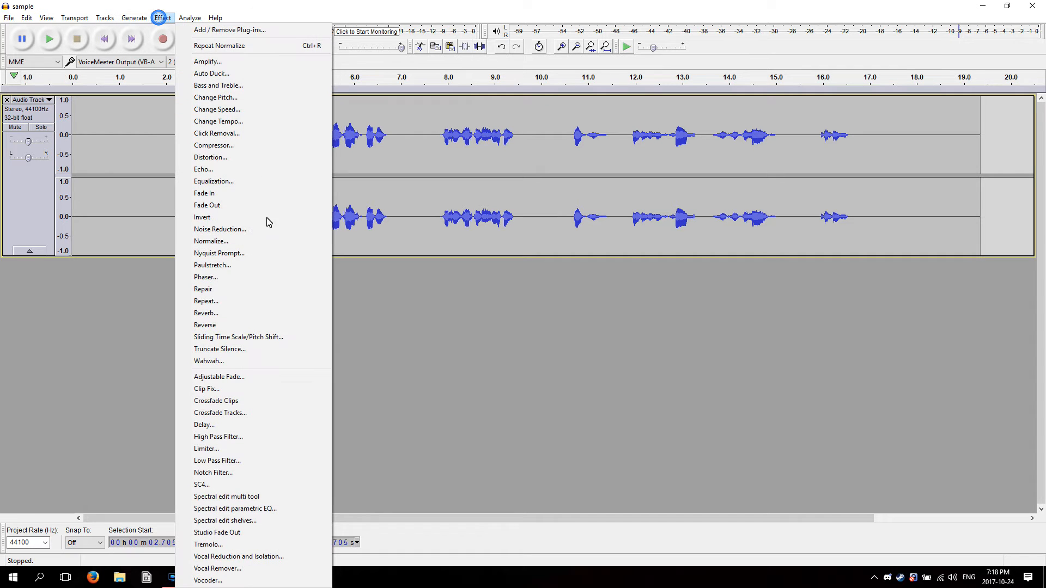
left_click(139, 217)
double_click(139, 216)
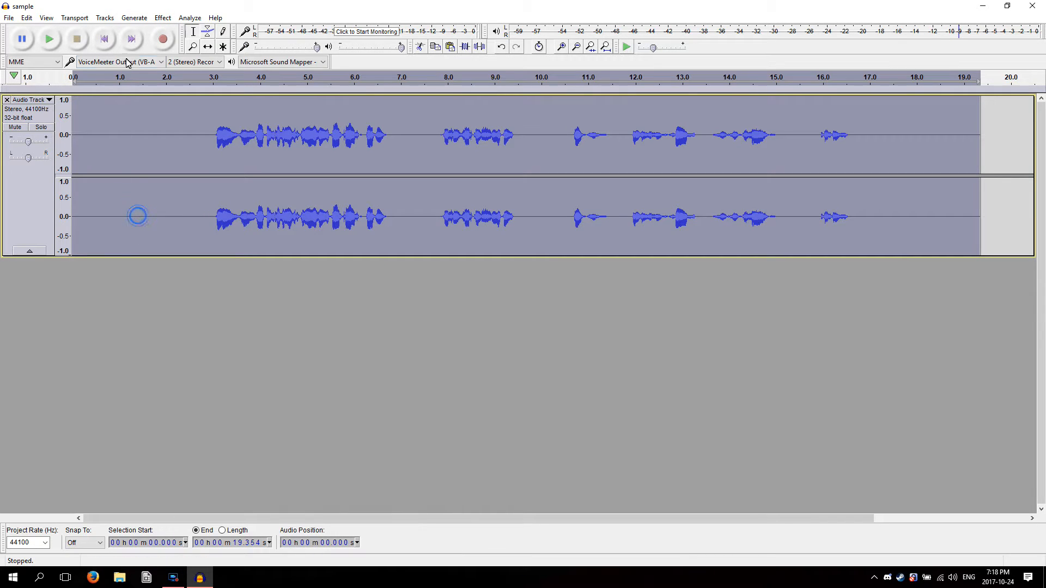
left_click(162, 17)
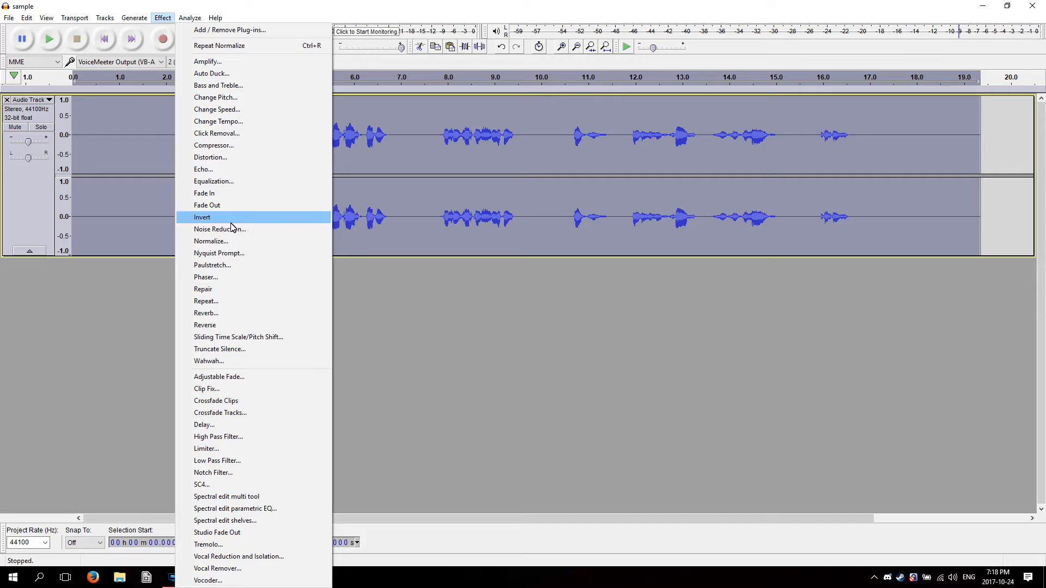
left_click(215, 241)
left_click(572, 274)
type("6")
left_click(563, 316)
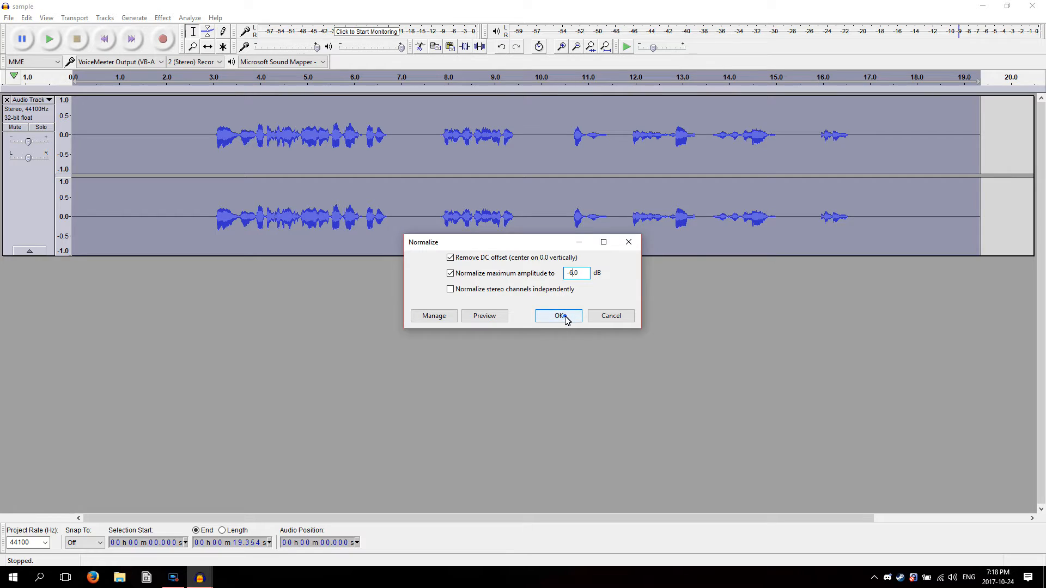
Turn off Remove DC offset in Normalize and close the dialog without applying the effect
left_click(170, 19)
left_click(255, 242)
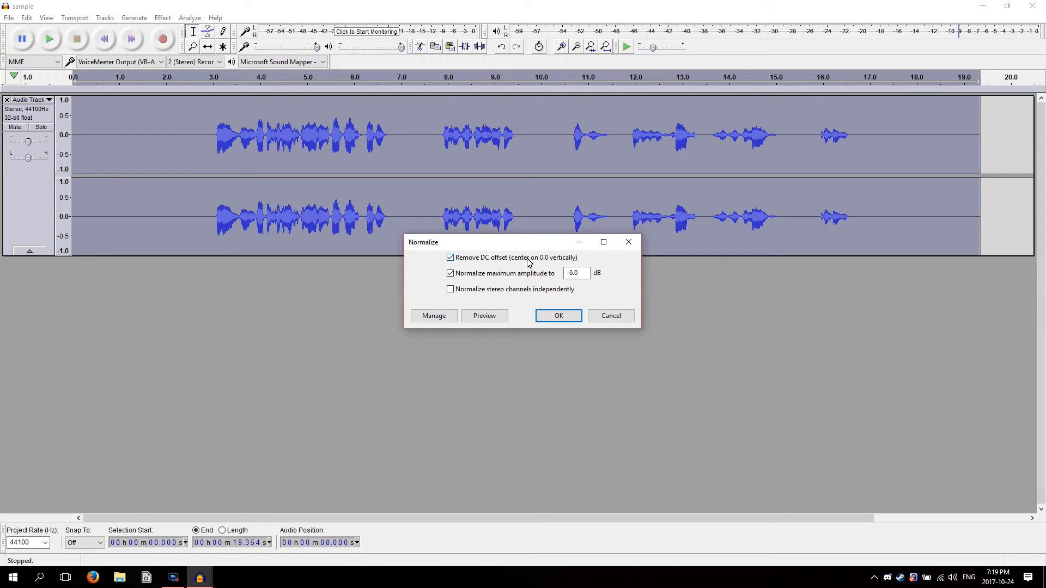
left_click(450, 259)
left_click(611, 315)
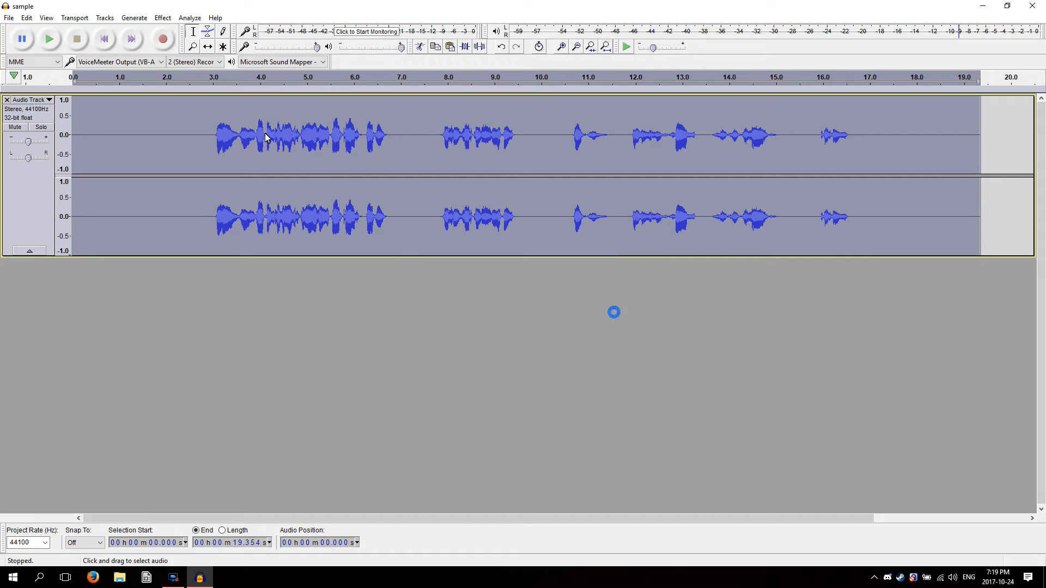
Play the first two spoken phrases to check the peak level of the normalized track
key("space")
left_click(210, 164)
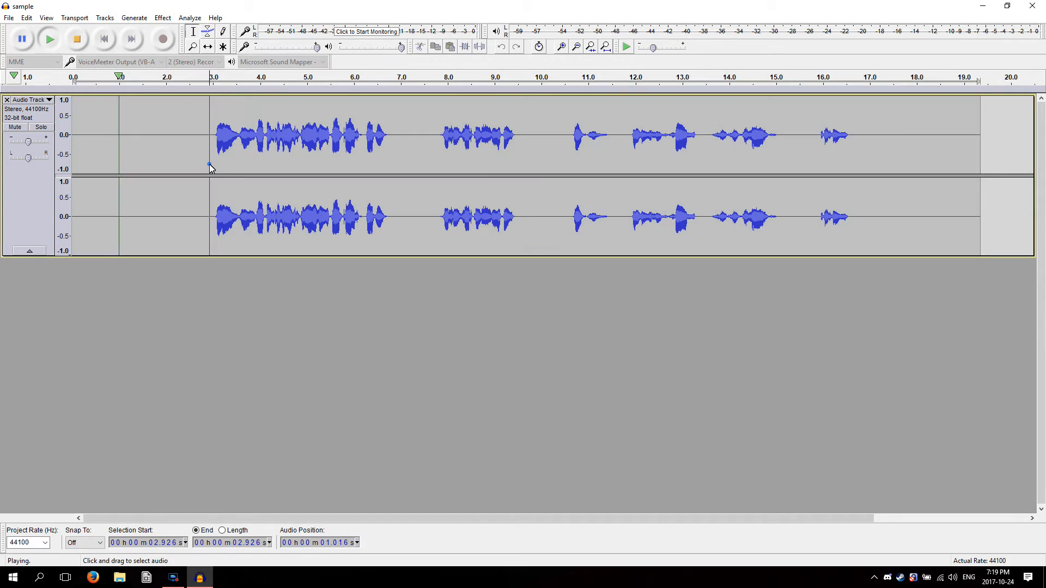
left_click(49, 39)
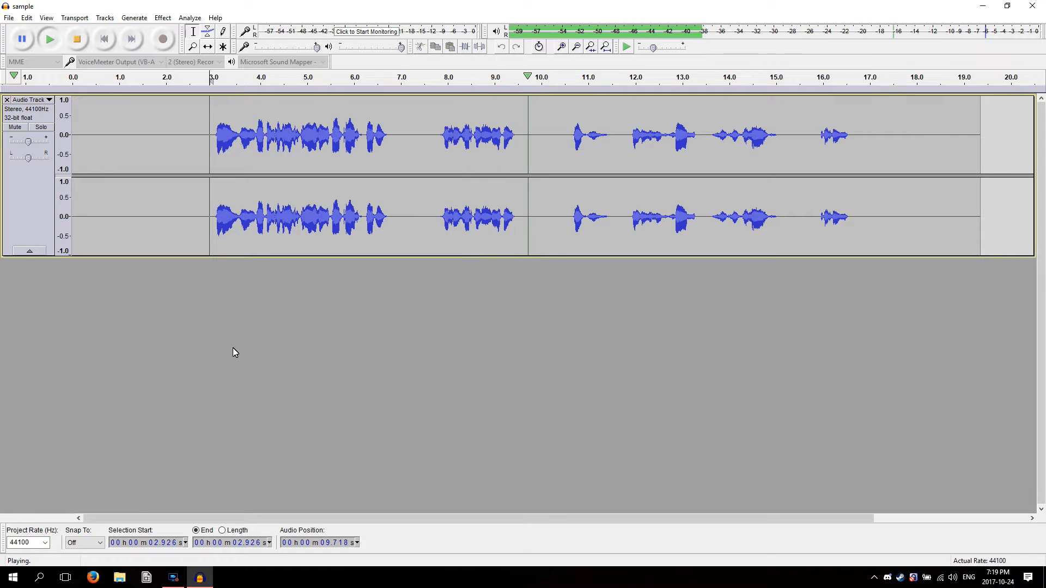
left_click(78, 40)
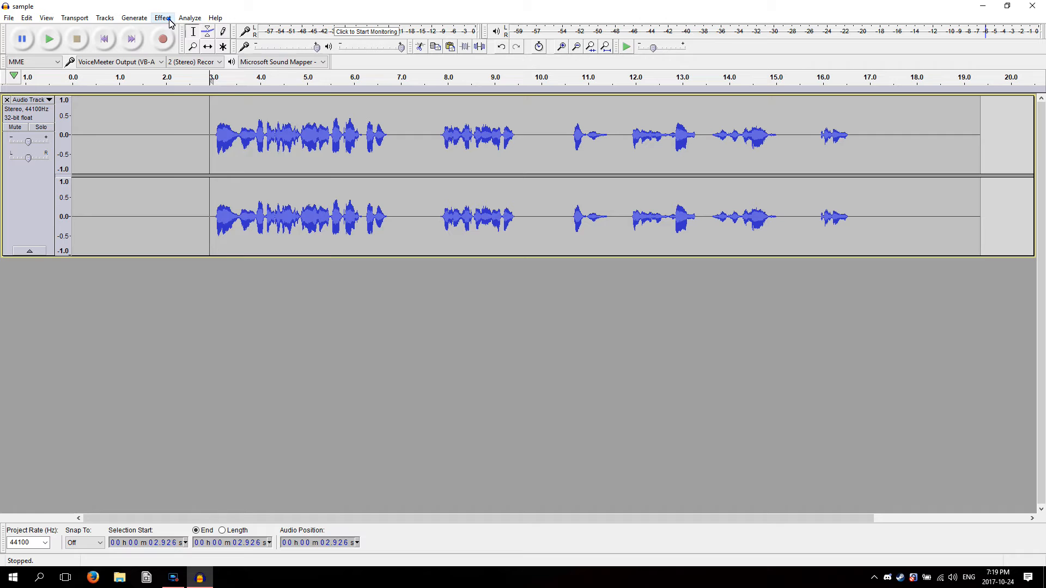
Normalize the whole track to a lower maximum amplitude, without removing DC offset
left_click(163, 18)
left_click(256, 241)
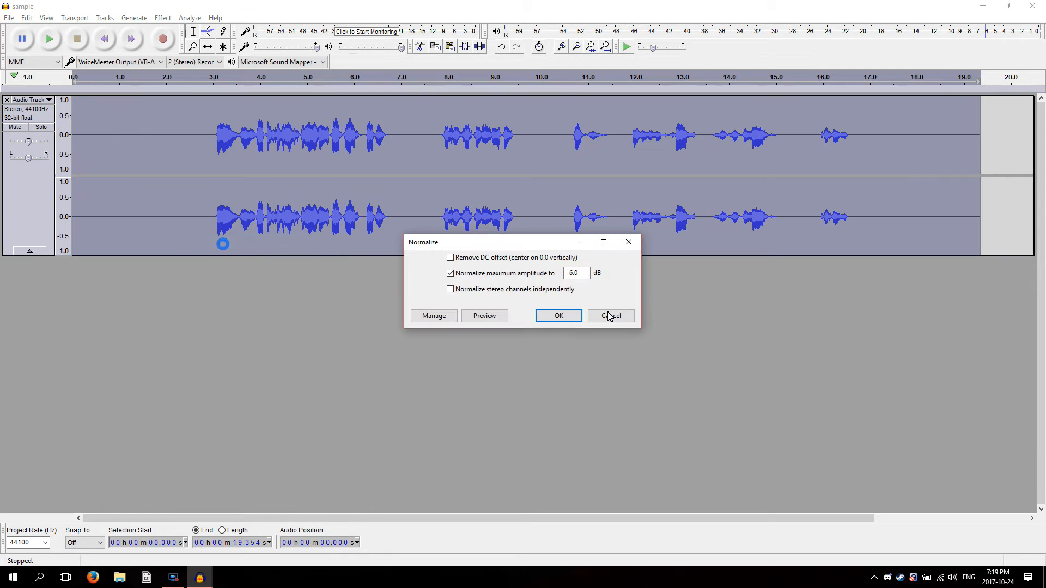
double_click(573, 274)
left_click(561, 319)
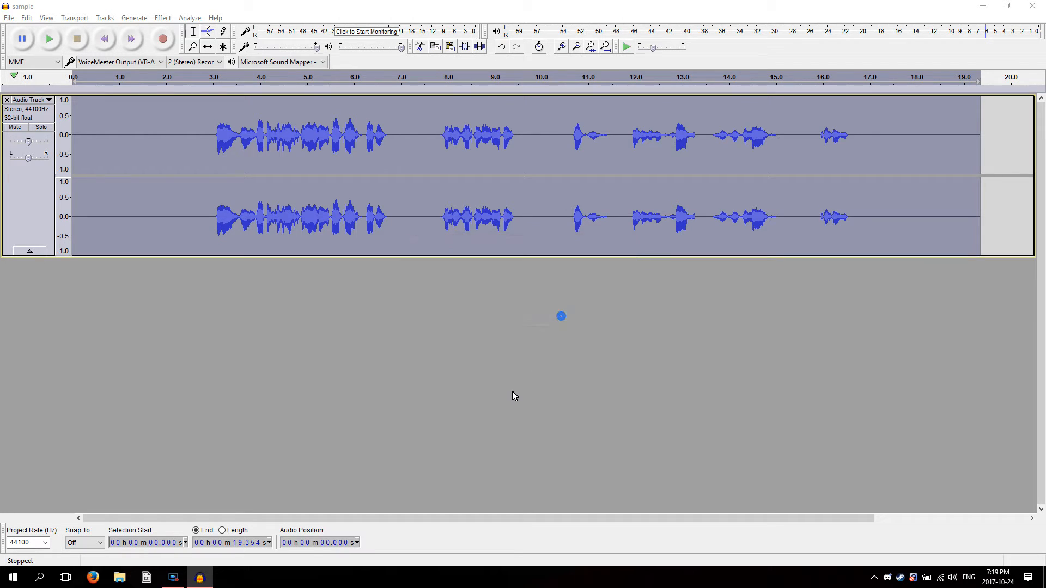
Play the speech briefly from about 3 s to check its new peak level
left_click(214, 141)
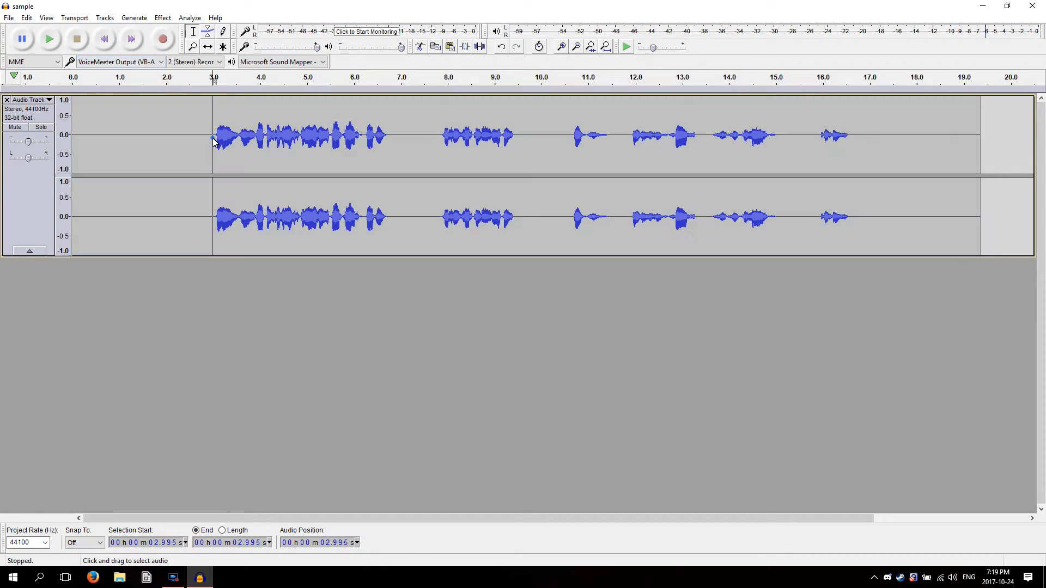
key("space")
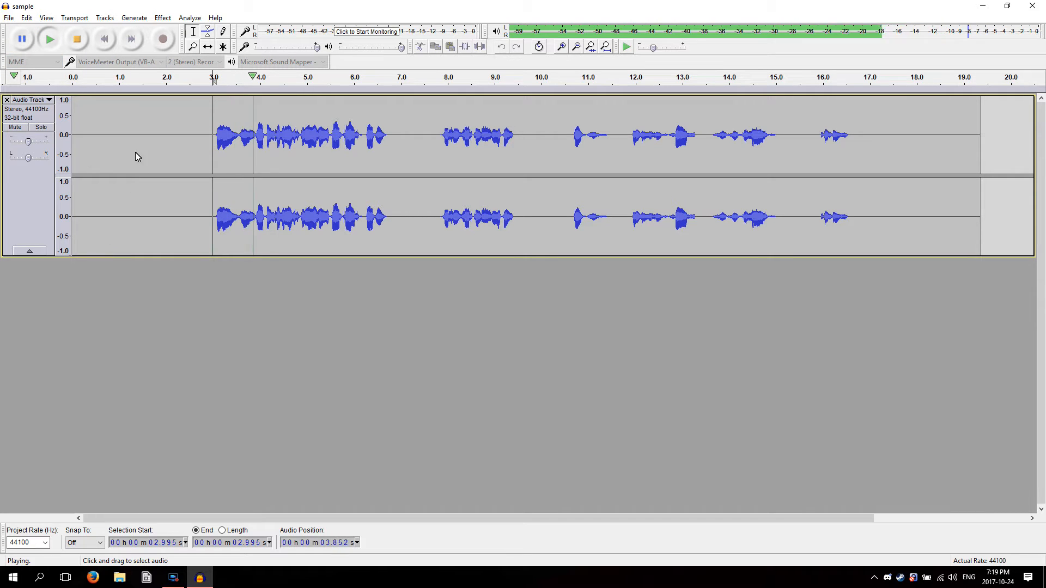
key("space")
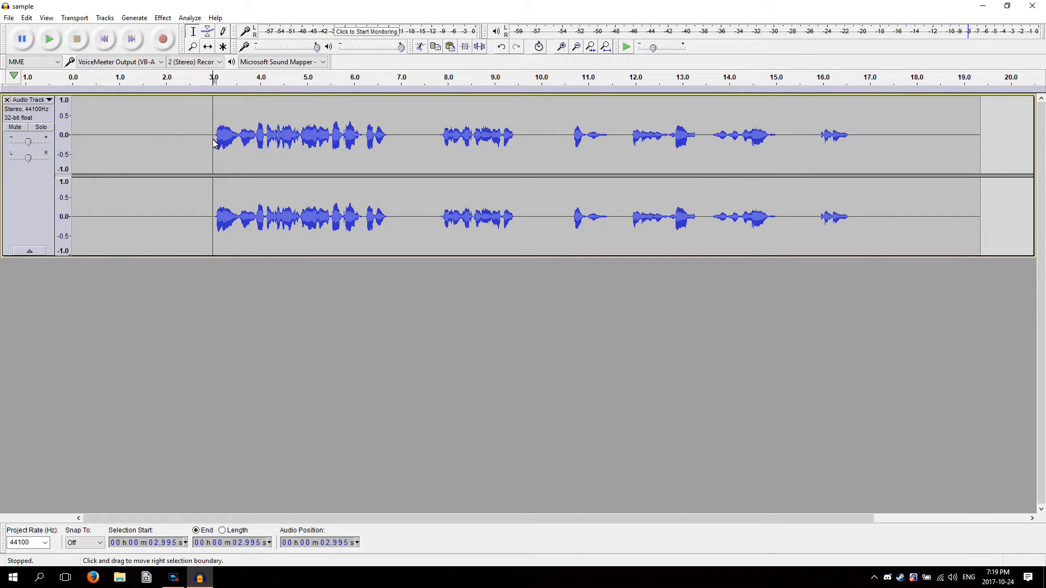
Delete the silent first 3 seconds before the speech and the silence after the last phrase
left_click_drag(211, 141, 68, 143)
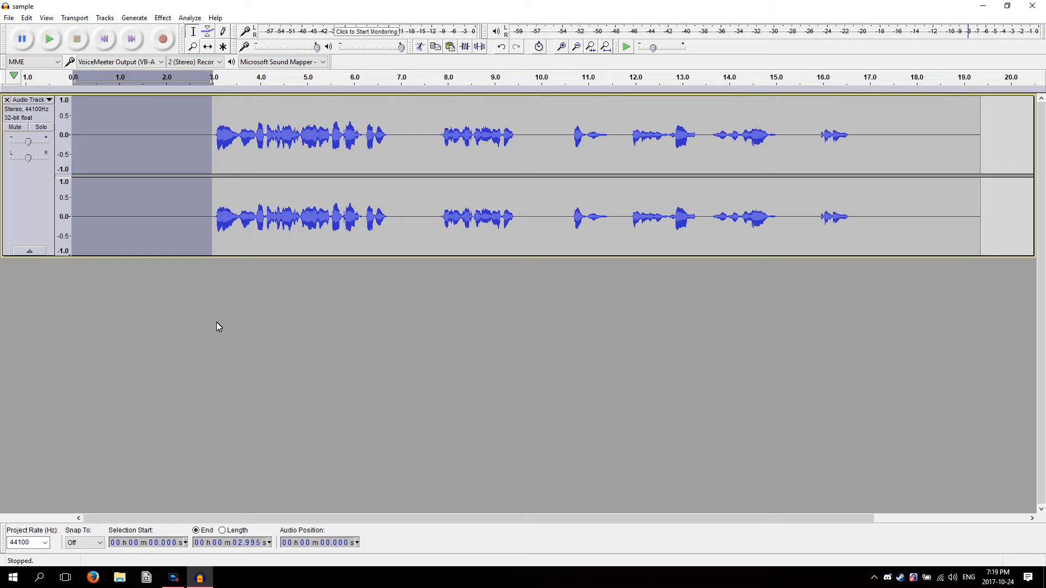
key("Delete")
left_click_drag(881, 164, 717, 195)
key("Delete")
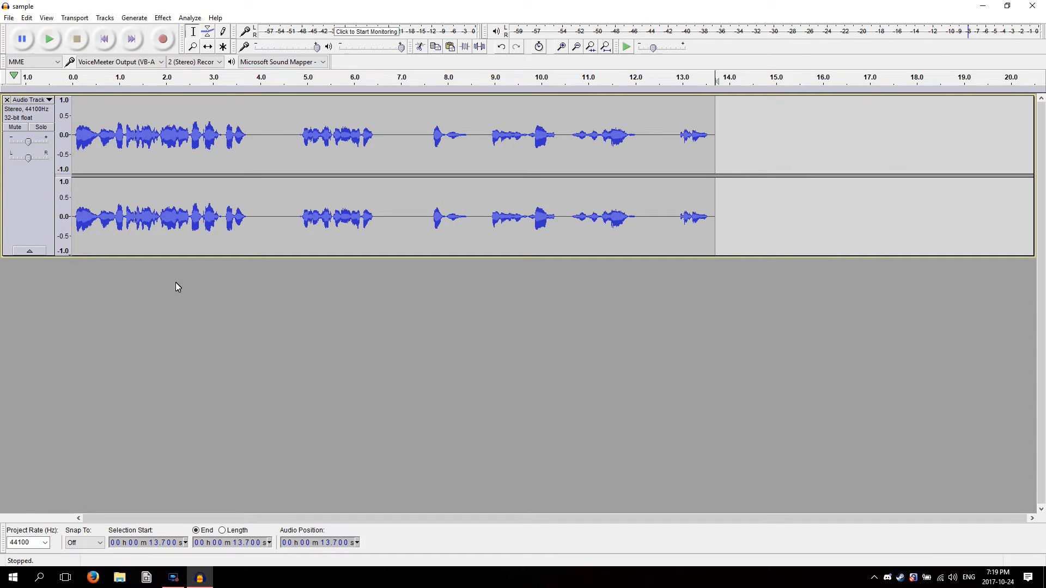
left_click(113, 340)
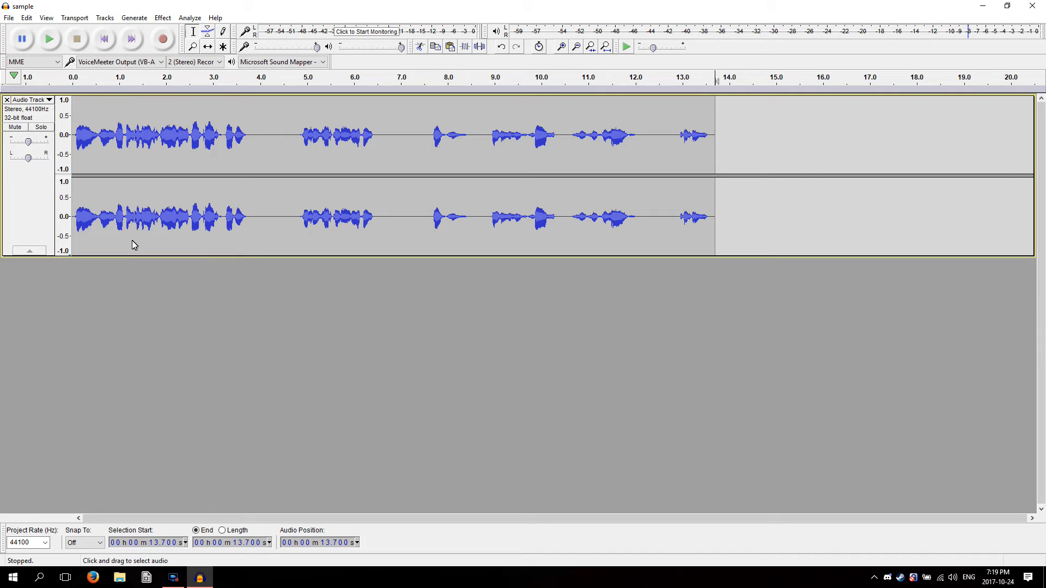
Add a new stereo track to the project below the speech track
left_click(9, 18)
mouse_move(74, 18)
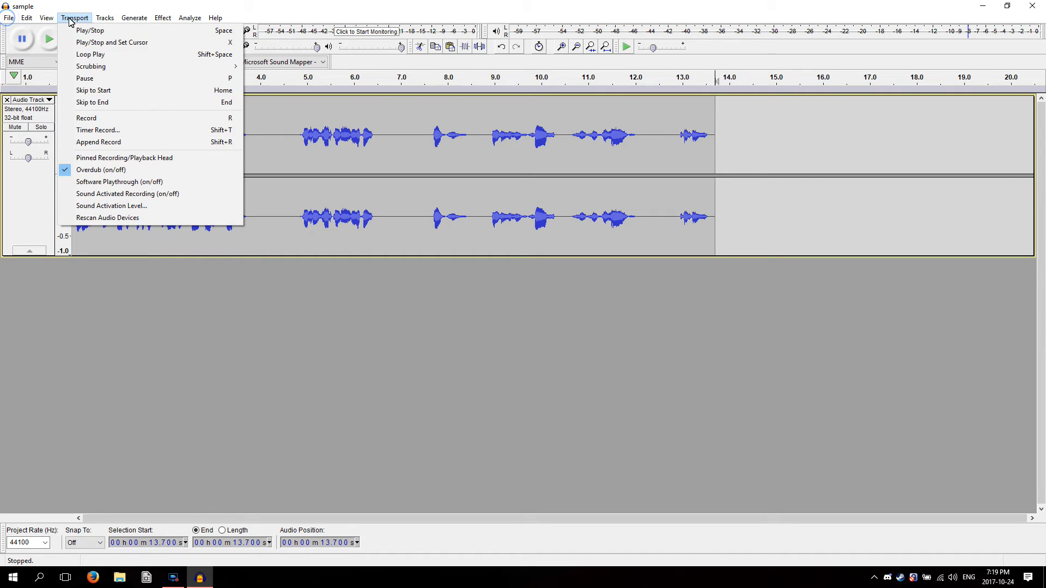
mouse_move(205, 28)
mouse_move(110, 22)
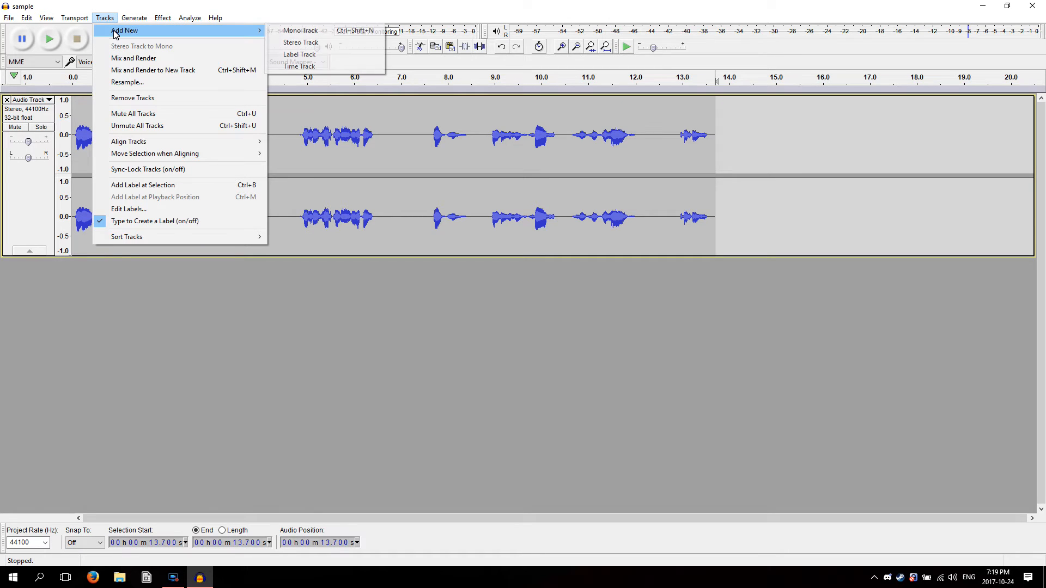
left_click(300, 42)
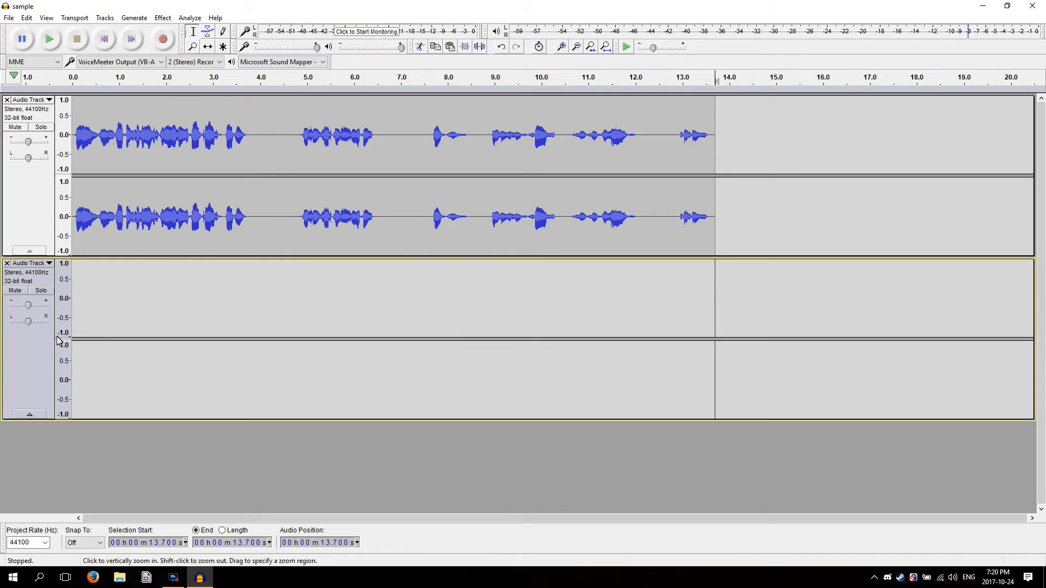
left_click(49, 264)
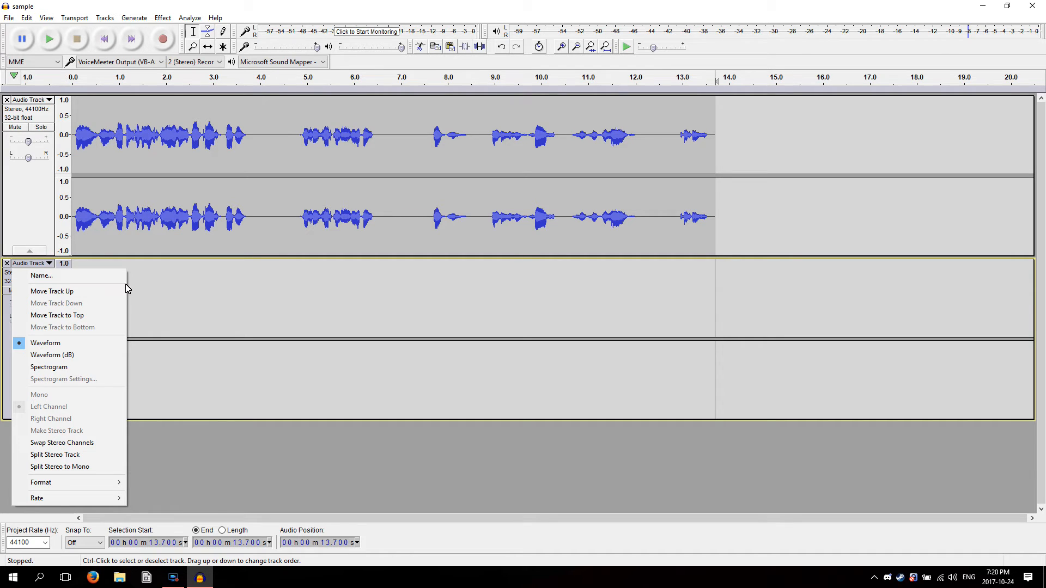
left_click(183, 313)
Open the song "Third Eye Blind - Semi-Charmed Life [Official Music Video]" from the Music library
left_click(70, 18)
mouse_move(31, 20)
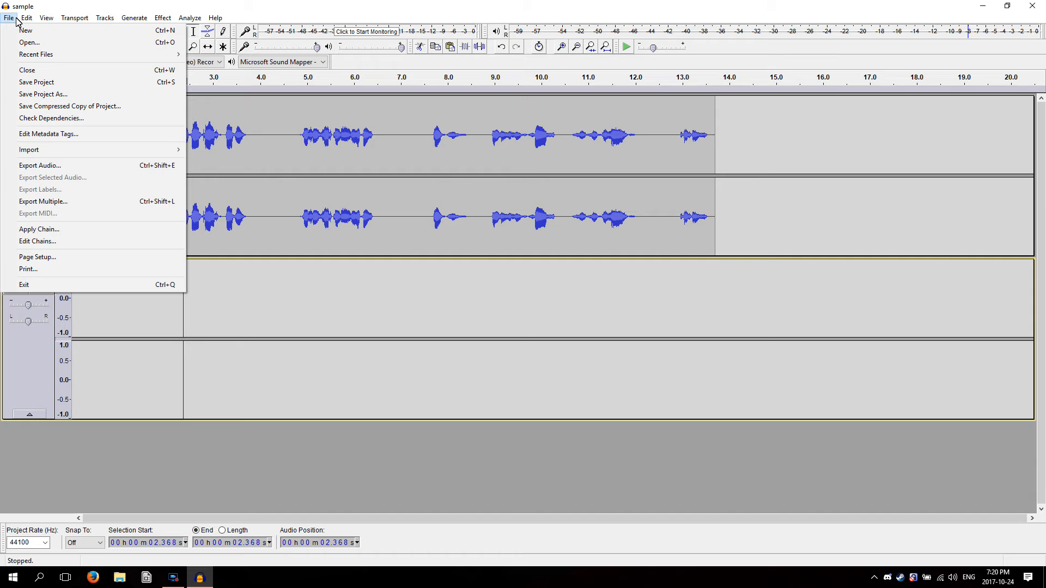
left_click(29, 43)
left_click(38, 146)
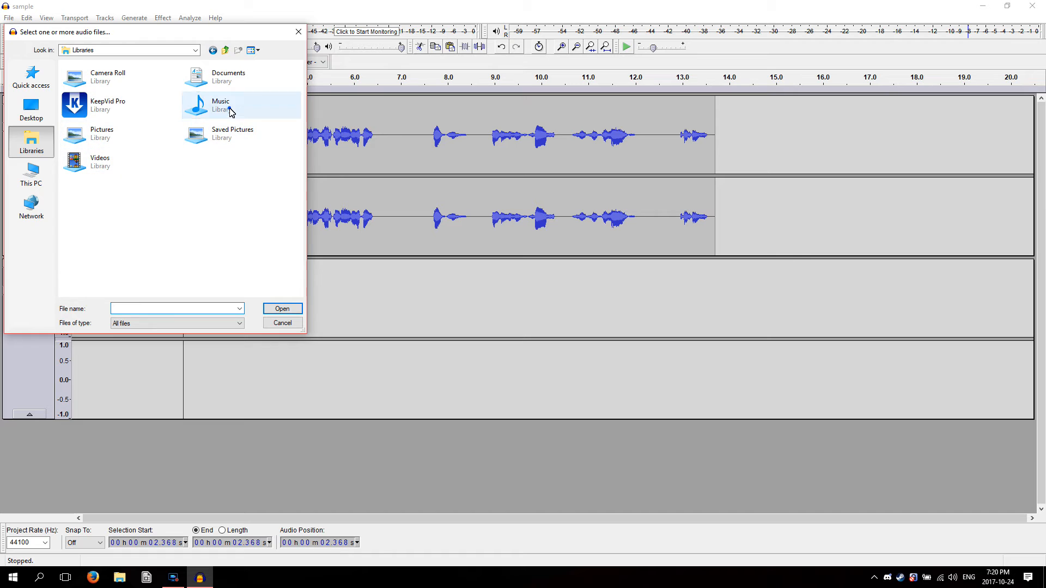
double_click(233, 114)
double_click(104, 92)
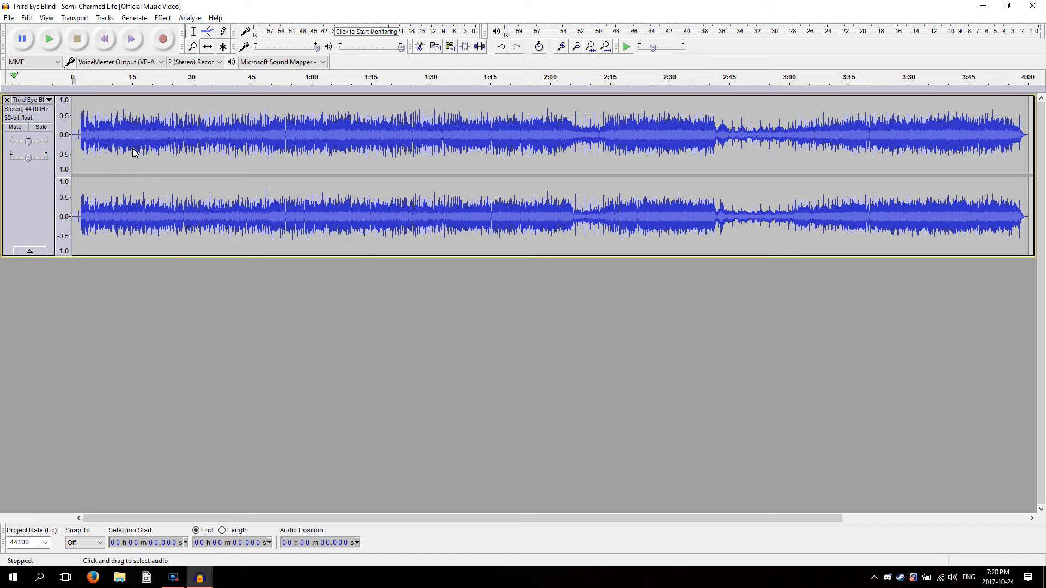
Copy about the first 25.6 seconds of the song and paste them at the start of the sample project's empty second track
left_click(173, 149, "shift")
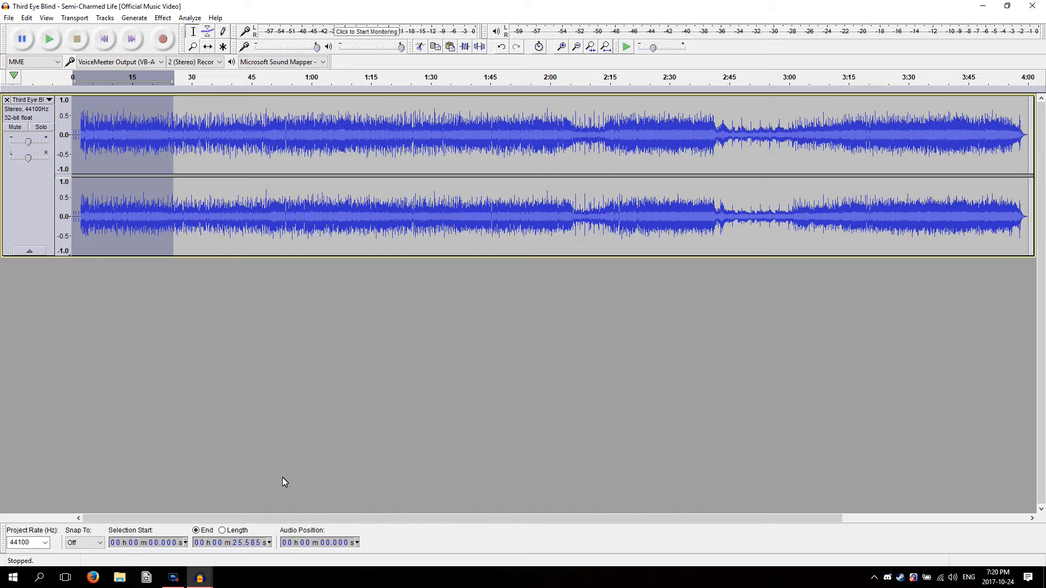
key("alt+Tab")
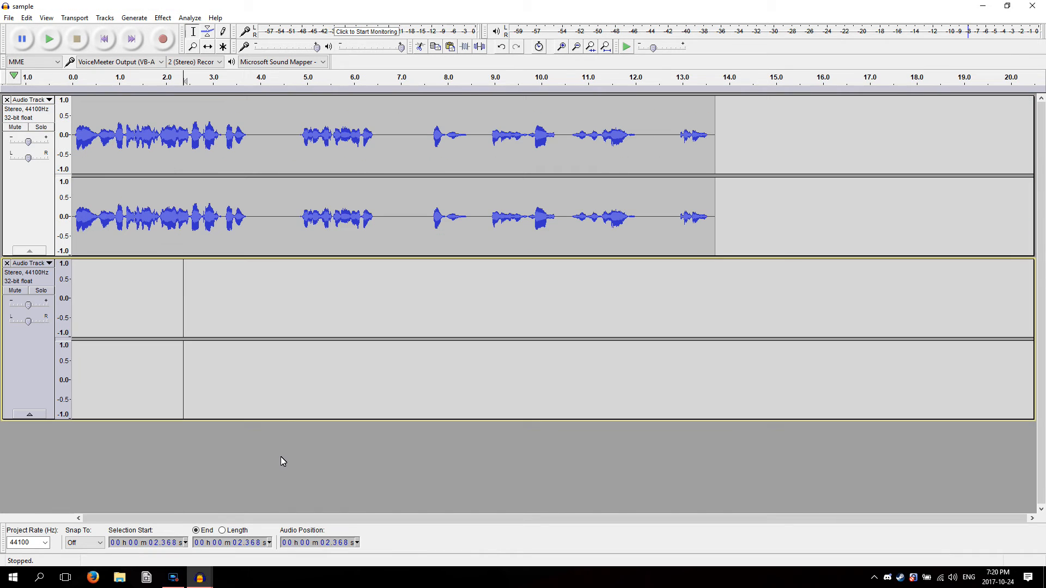
left_click(79, 310)
left_click(103, 40)
key("ctrl+v")
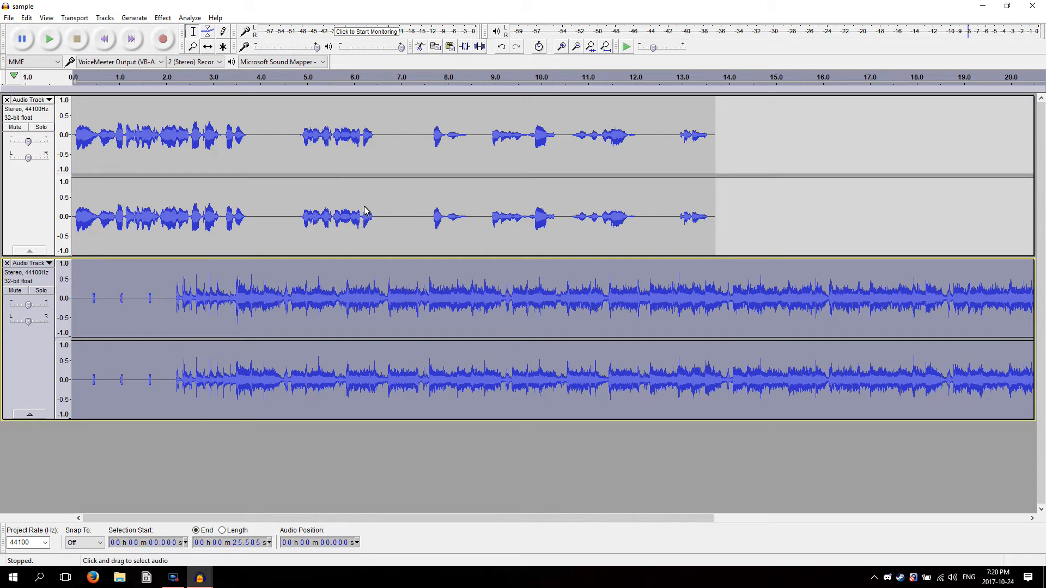
Shape the music's amplitude envelope to hold full volume until about 5.1 s, with a near-silent point at about 7.1 s
left_click(209, 35)
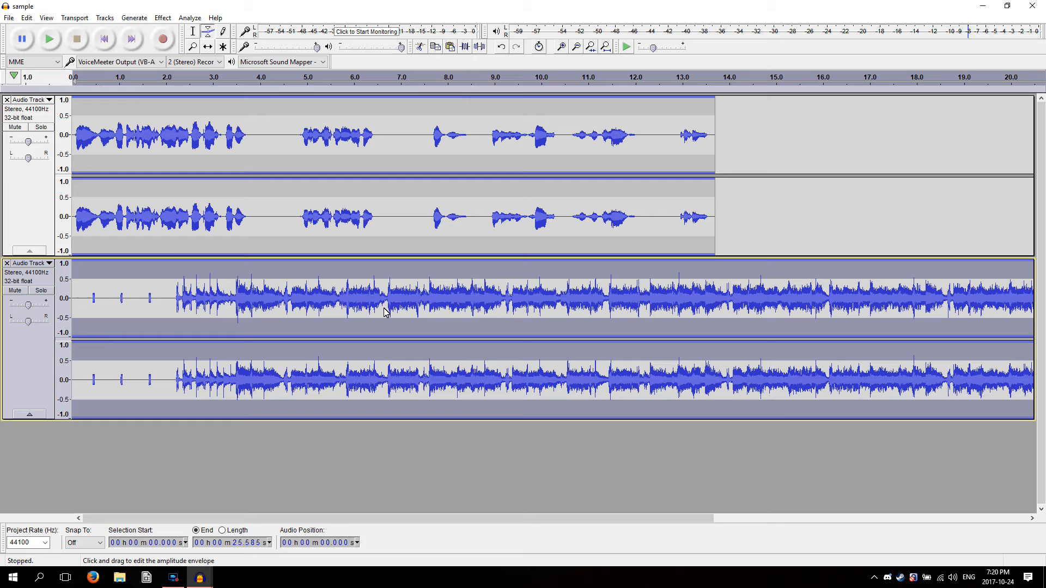
left_click(194, 302)
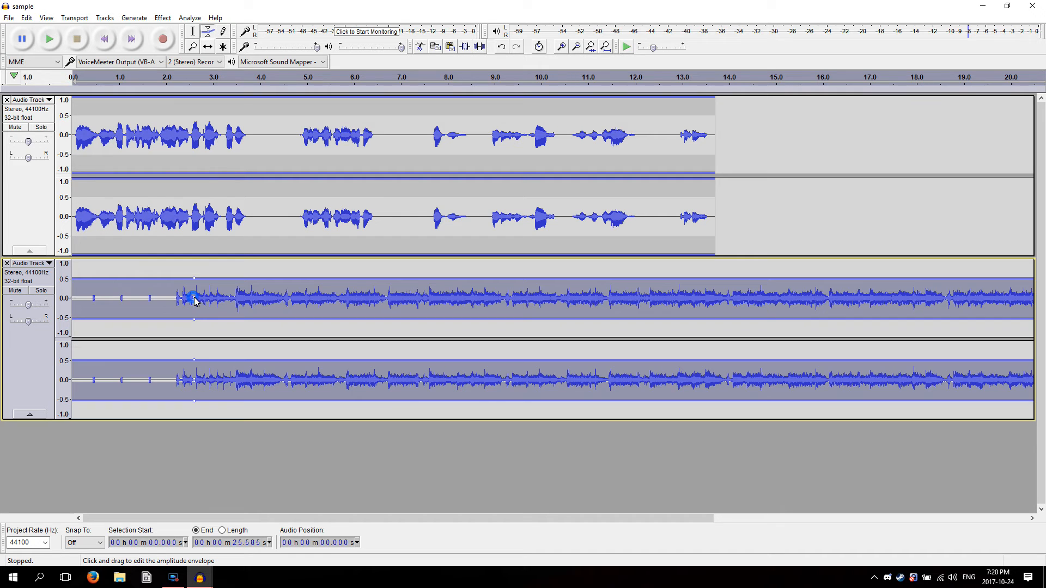
left_click(398, 302)
mouse_move(398, 305)
left_mouse_down()
mouse_move(397, 327)
mouse_move(405, 298)
left_mouse_up()
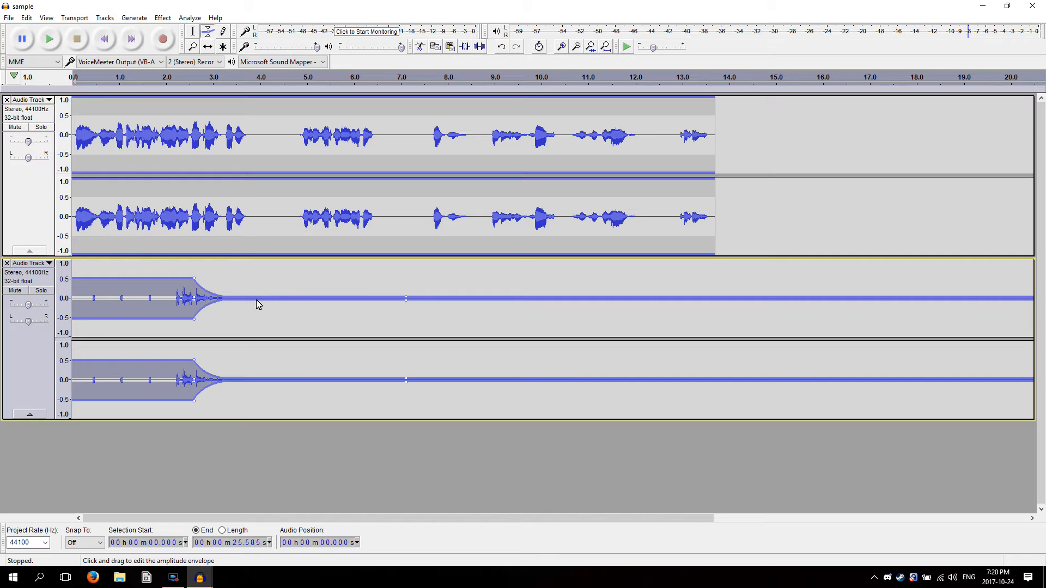
left_click_drag(194, 304, 316, 321)
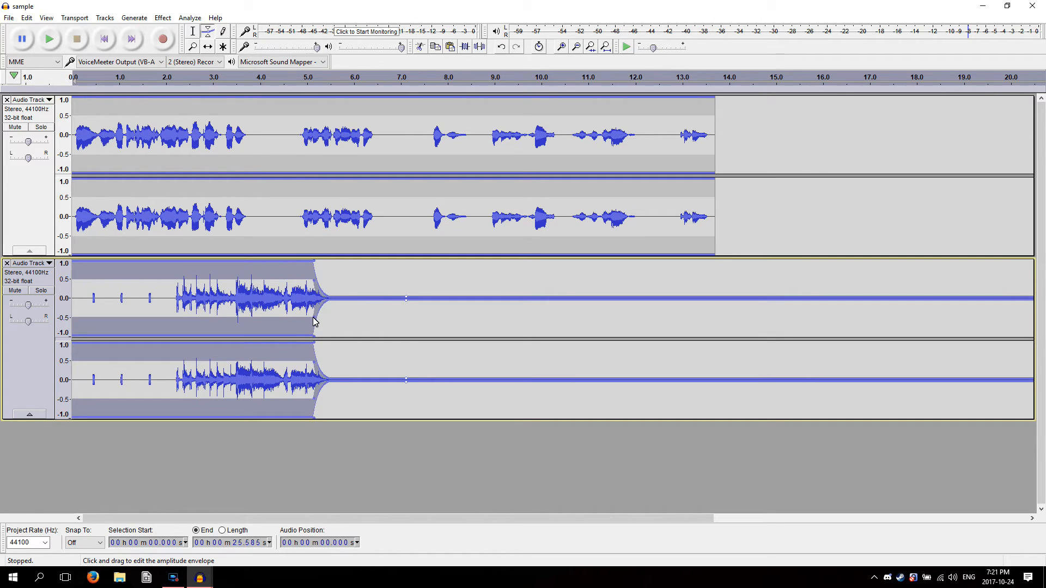
Shift the speech clip later in time so it starts at about 5.46 s, where the music has faded
left_click(192, 31)
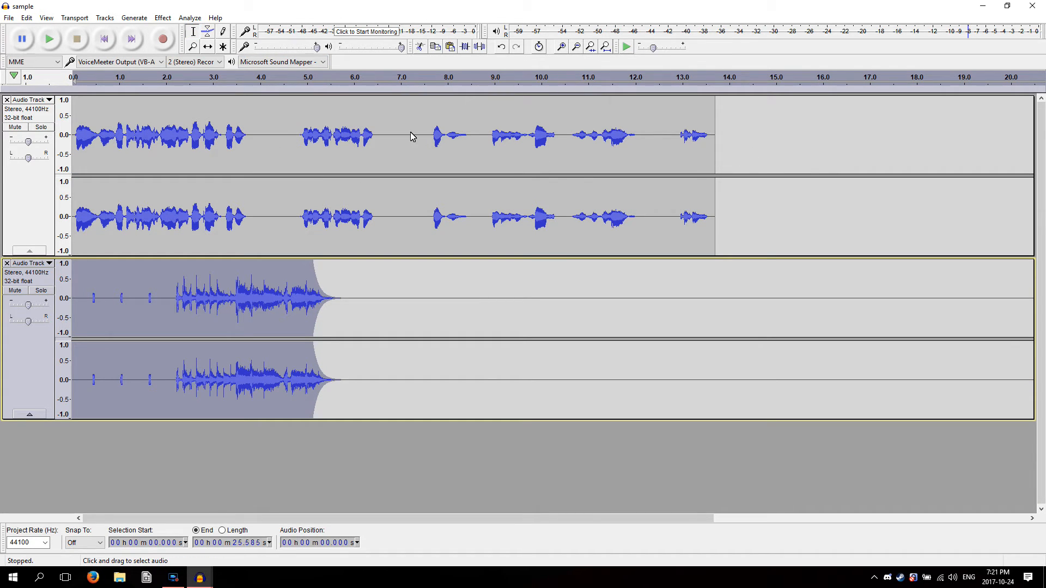
left_click_drag(740, 147, 72, 146)
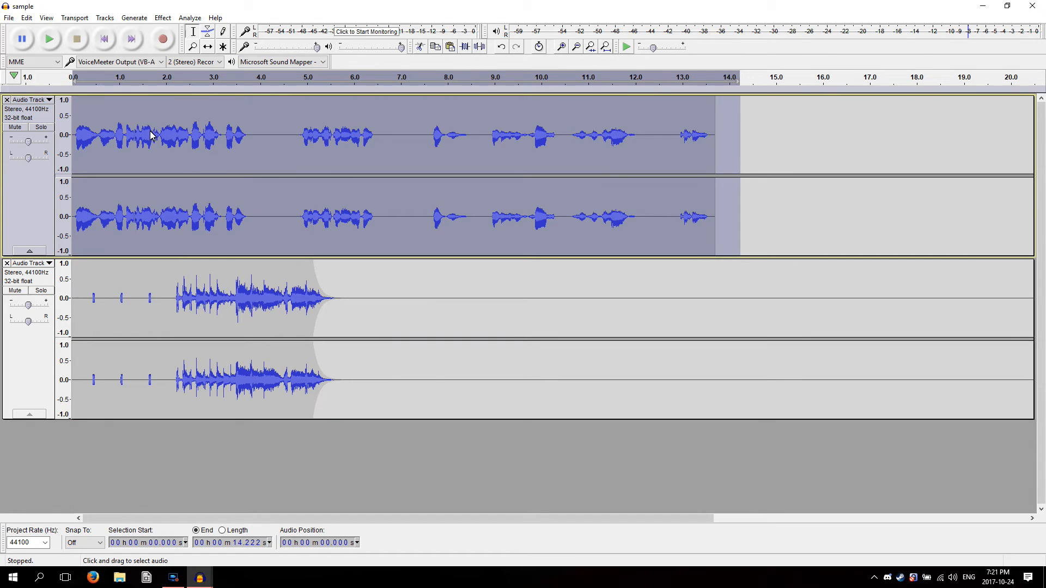
left_click(208, 48)
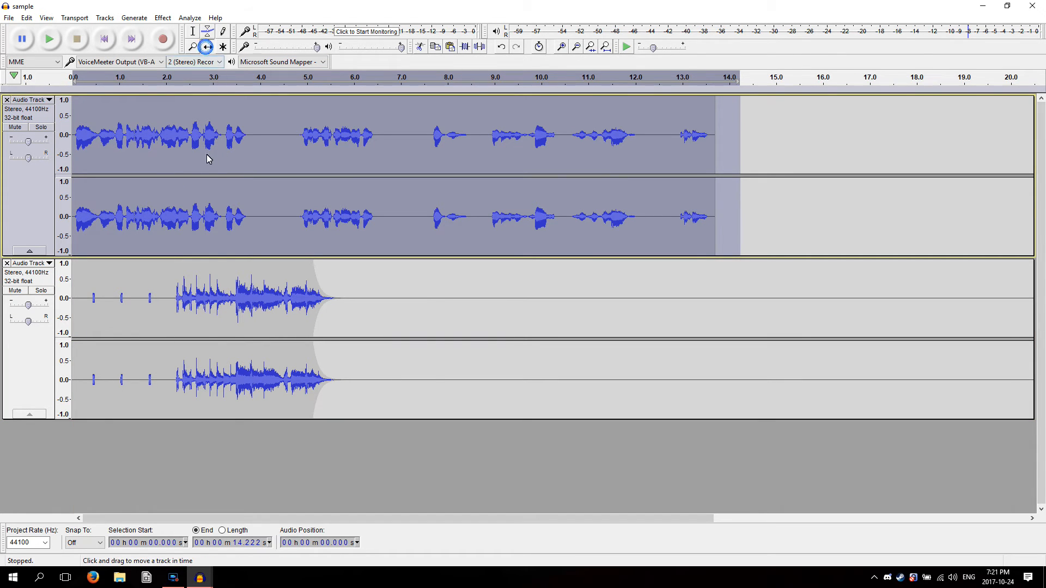
left_click_drag(211, 140, 461, 140)
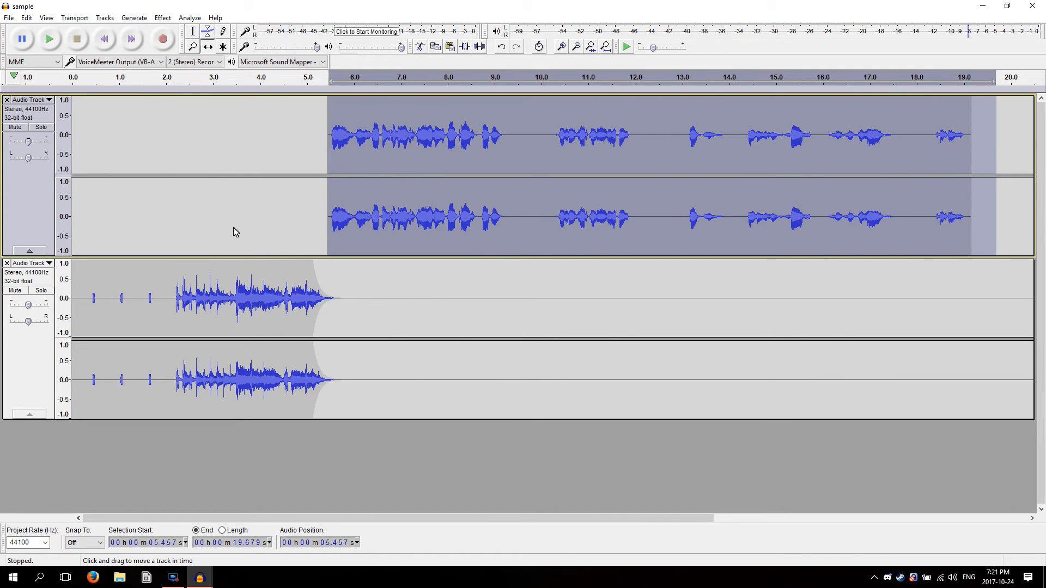
Raise the music's near-silent envelope point slightly and move it to about 7.3 s for a longer fade into quiet background music
left_click(208, 31)
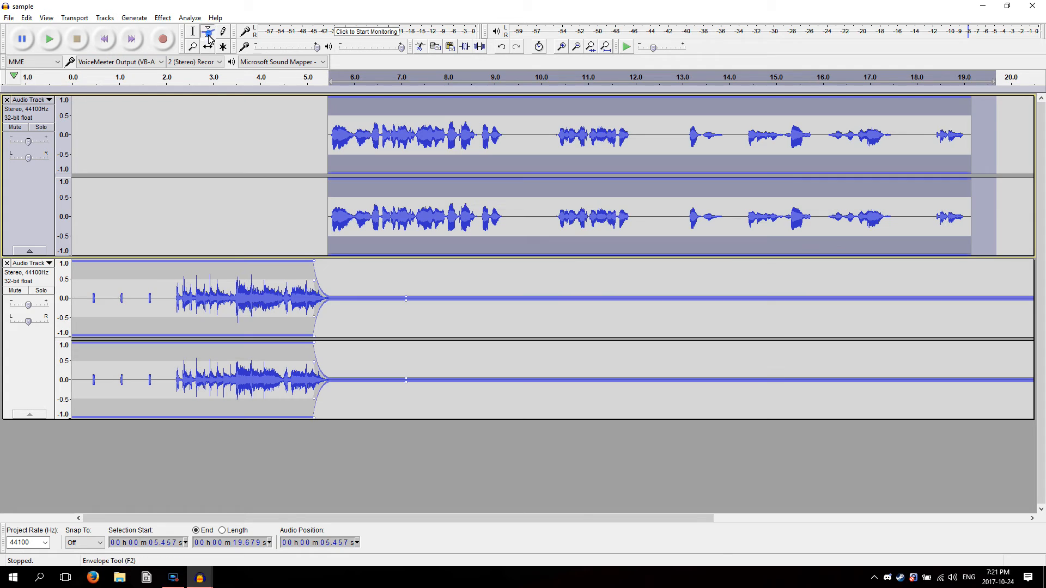
mouse_move(408, 299)
left_mouse_down()
mouse_move(416, 293)
mouse_move(416, 306)
left_mouse_up()
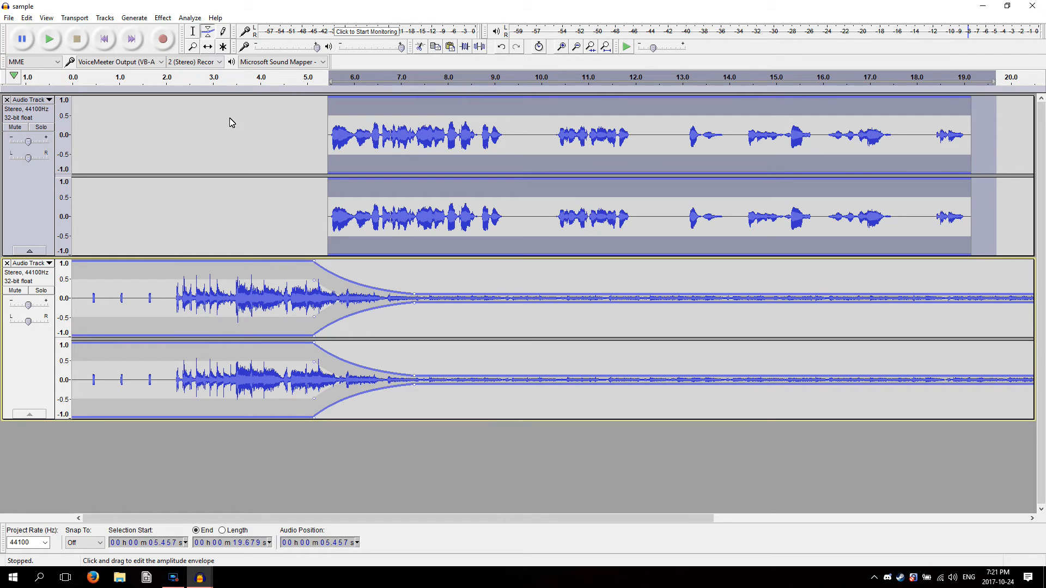
Play the mix from the beginning to check how the music fades under the speech
left_click(104, 38)
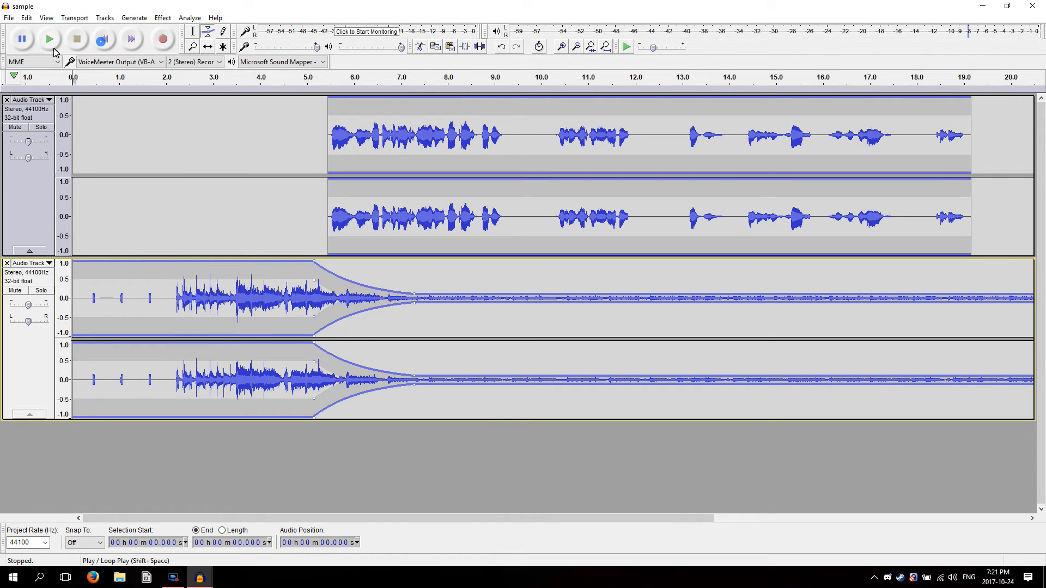
left_click(49, 38)
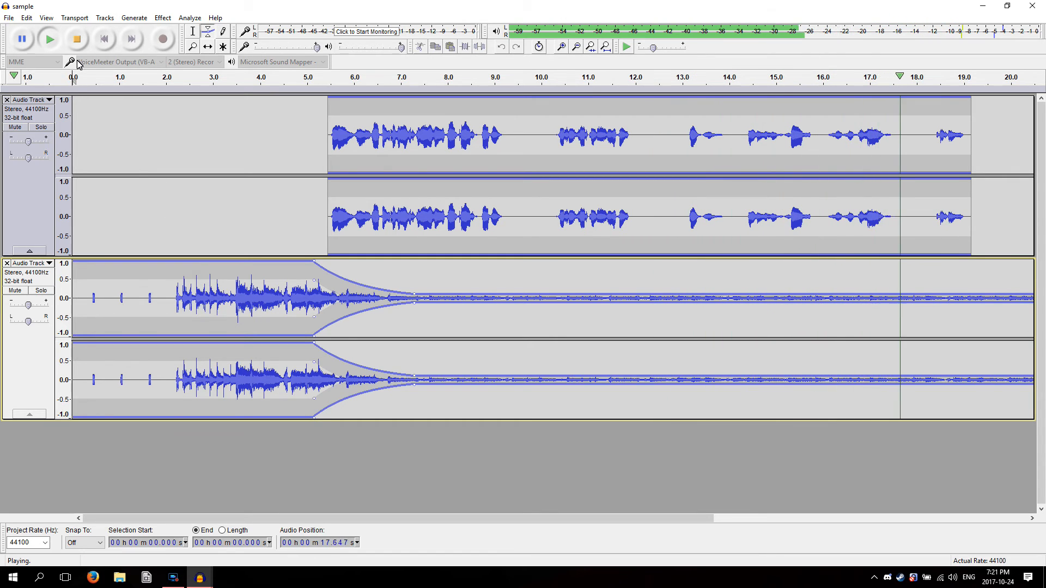
left_click(77, 41)
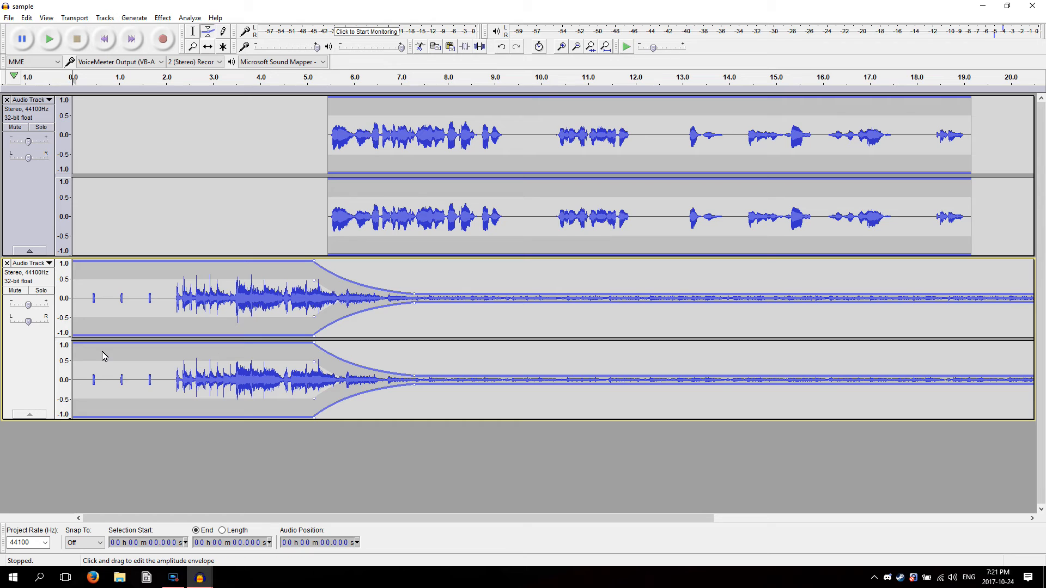
Delete the music track and shift the speech clip back to start at 0 s
left_click(6, 263)
left_click(208, 46)
left_click_drag(469, 113, 226, 141)
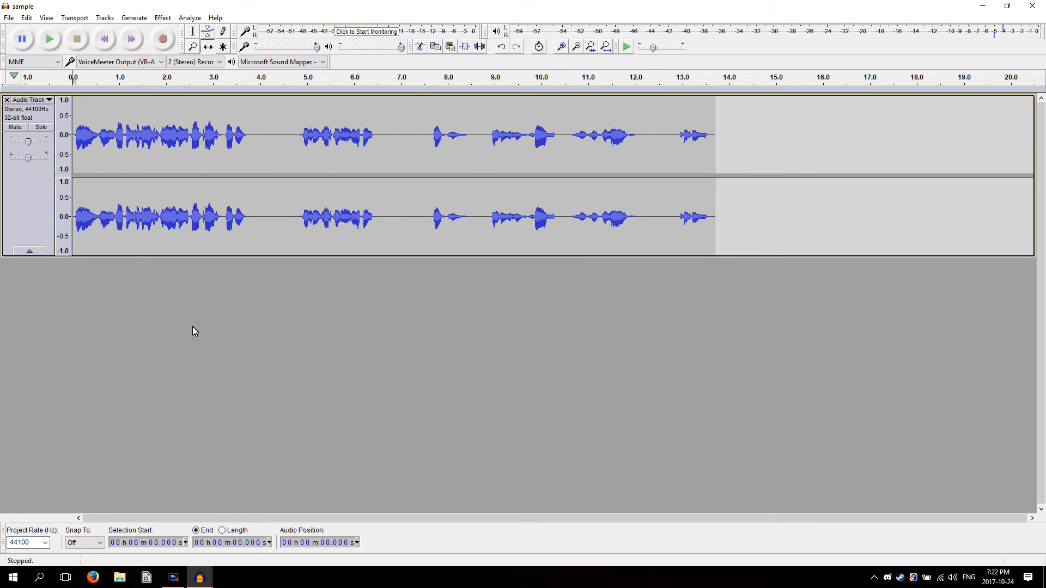